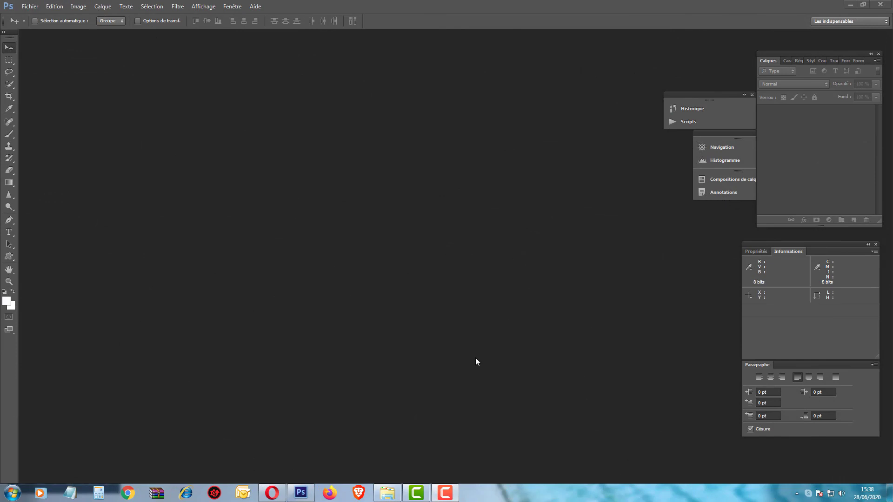
# Open cheval.jpg and la_mer.jpg together in Photoshop by dragging them from their folder
pyautogui.click(387, 492)
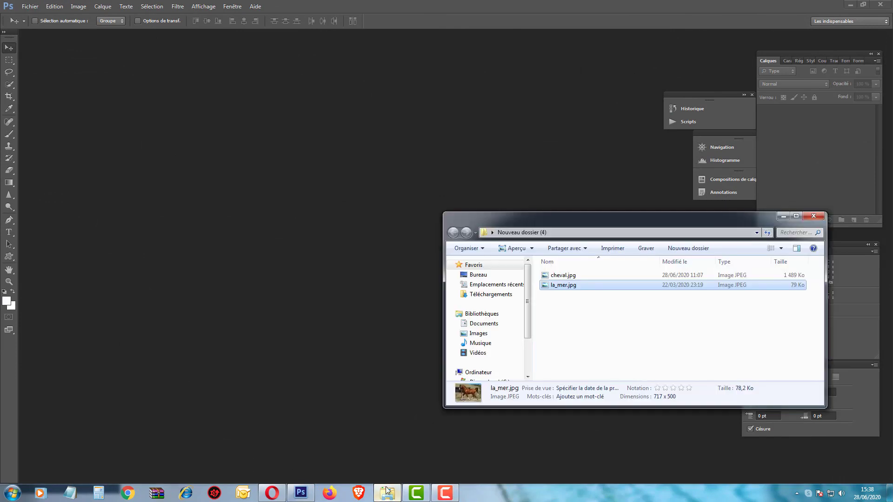
pyautogui.click(562, 277)
pyautogui.keyDown('shift'); pyautogui.click(564, 286); pyautogui.keyUp('shift')
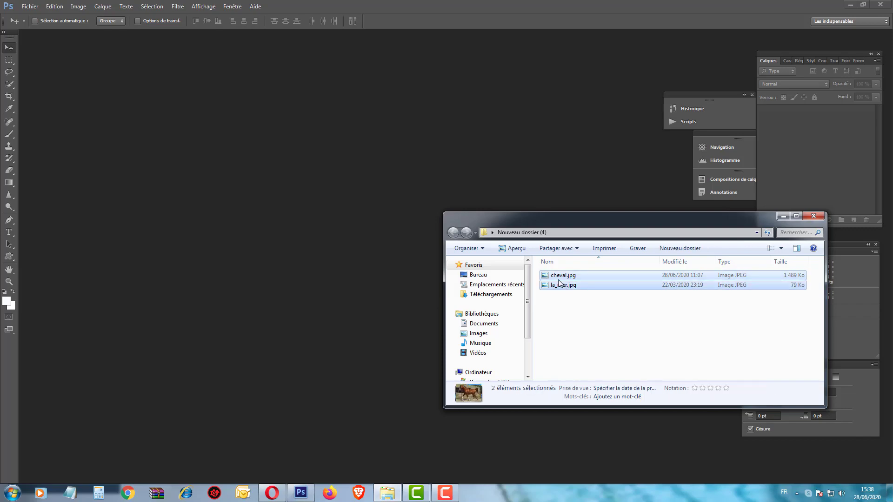
pyautogui.moveTo(561, 276); pyautogui.dragTo(383, 122)
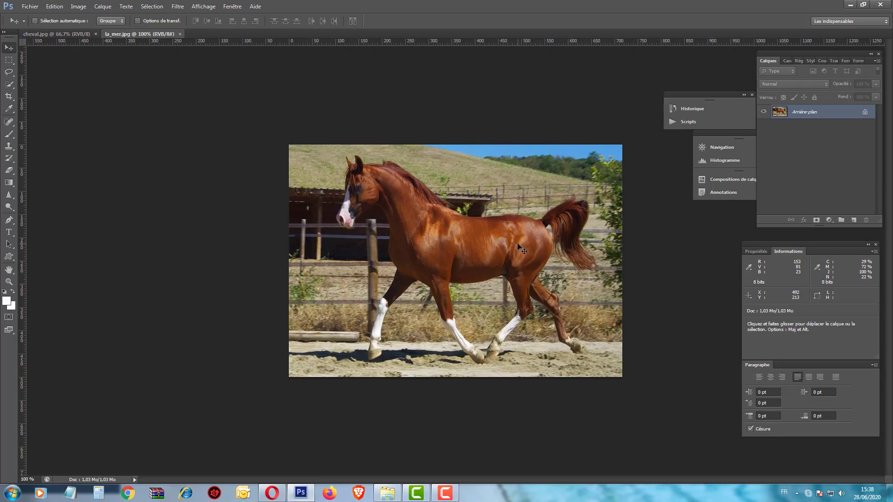
# Resize the cheval.jpg beach image from 1920 to 1820 pixels wide, keeping proportions
pyautogui.click(84, 33)
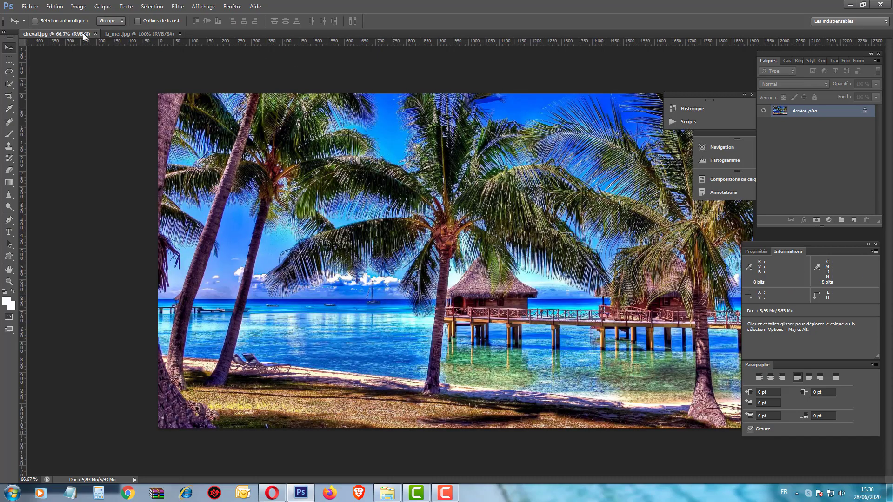
pyautogui.hotkey('ctrl', '1')
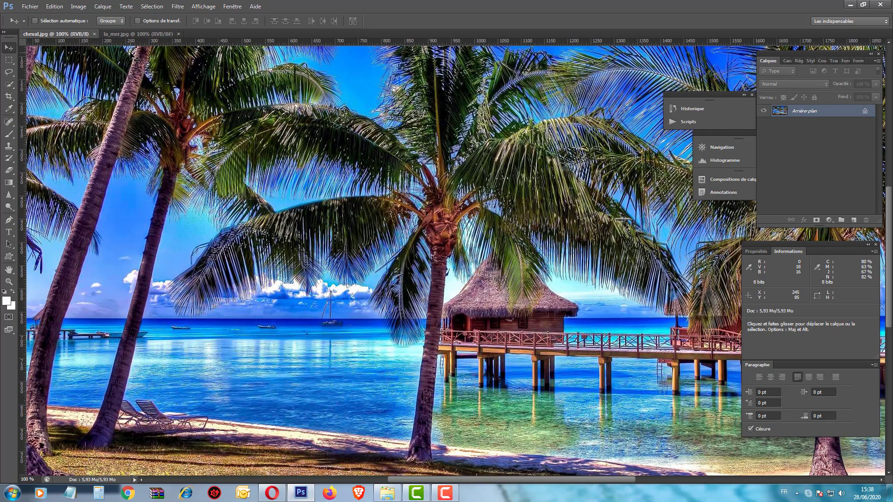
pyautogui.hotkey('ctrl', 'alt', 'i')
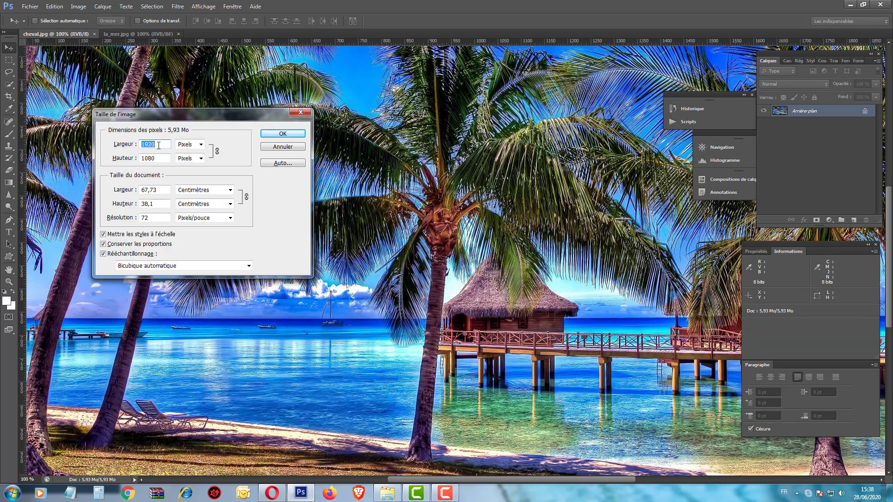
pyautogui.moveTo(159, 146); pyautogui.dragTo(146, 146)
pyautogui.write('8')
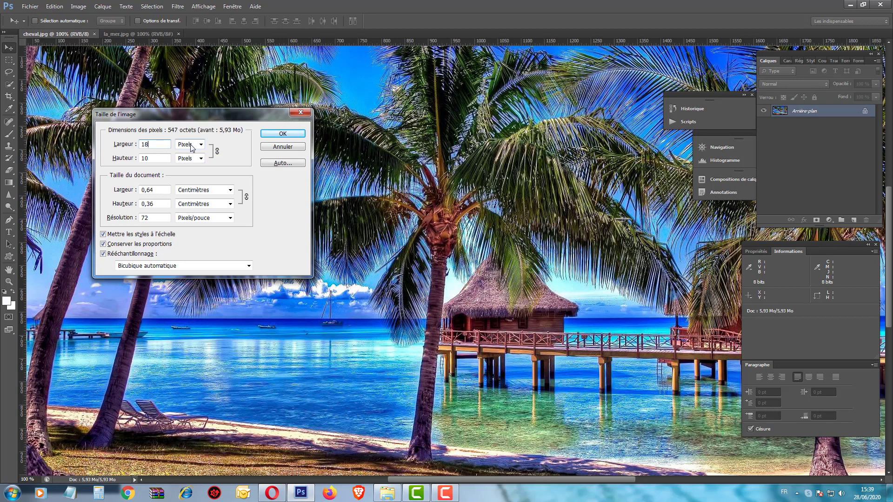
pyautogui.write('20')
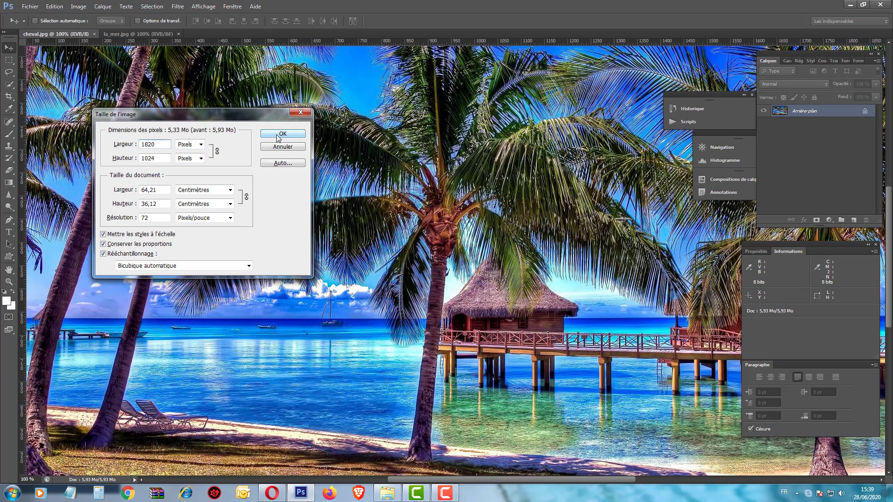
pyautogui.click(278, 135)
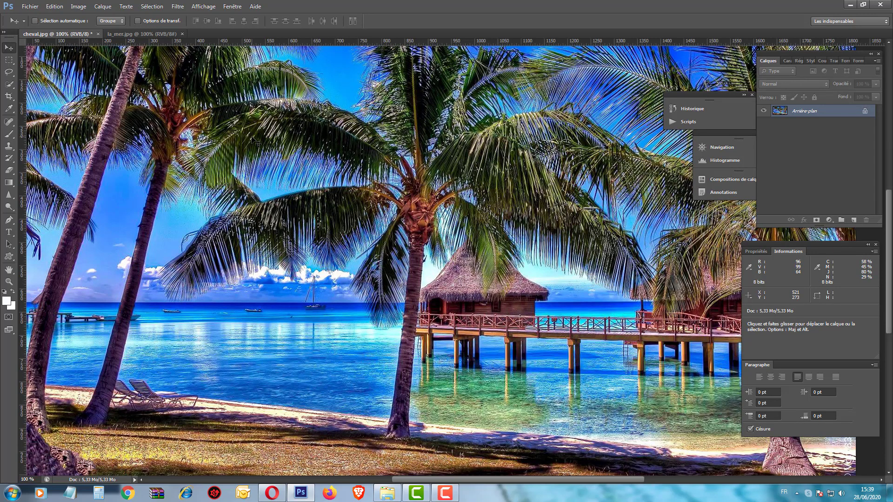
pyautogui.hotkey('ctrl', 'Tab')
# Unlock the horse image as Calque 0 and move it, centred, onto cheval.jpg
pyautogui.press('alt')
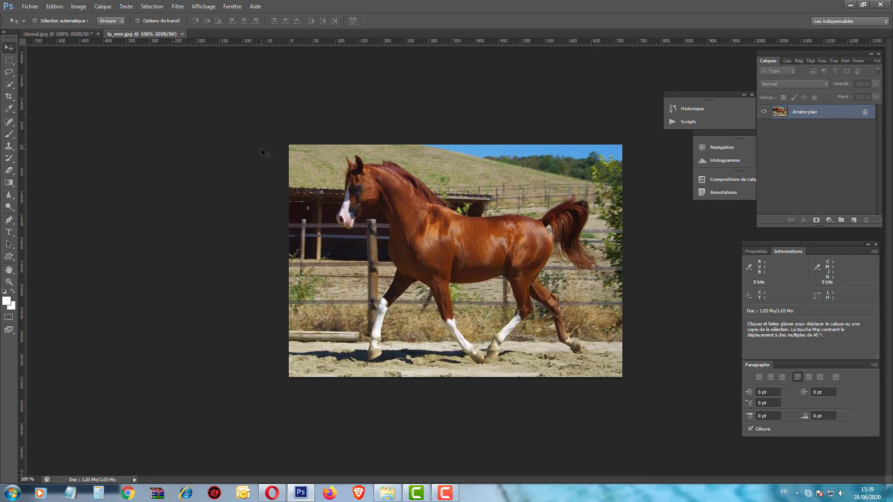
pyautogui.hotkey('ctrl', 'a')
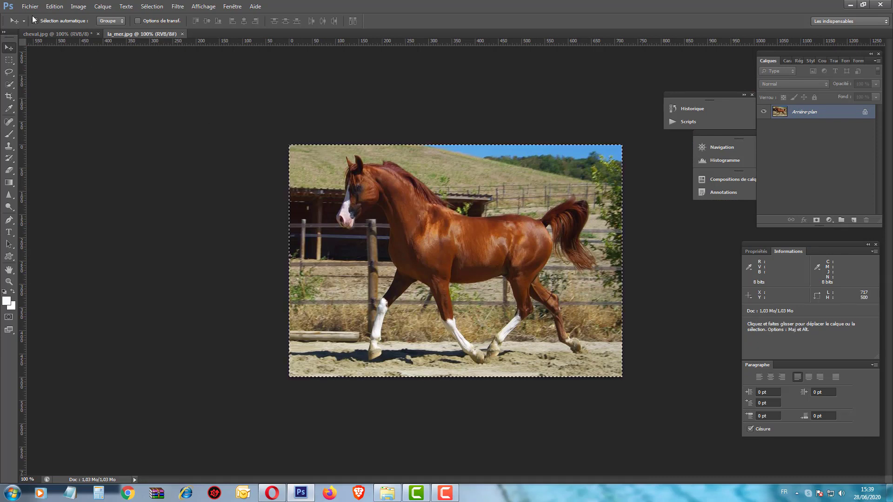
pyautogui.doubleClick(824, 114)
pyautogui.click(550, 158)
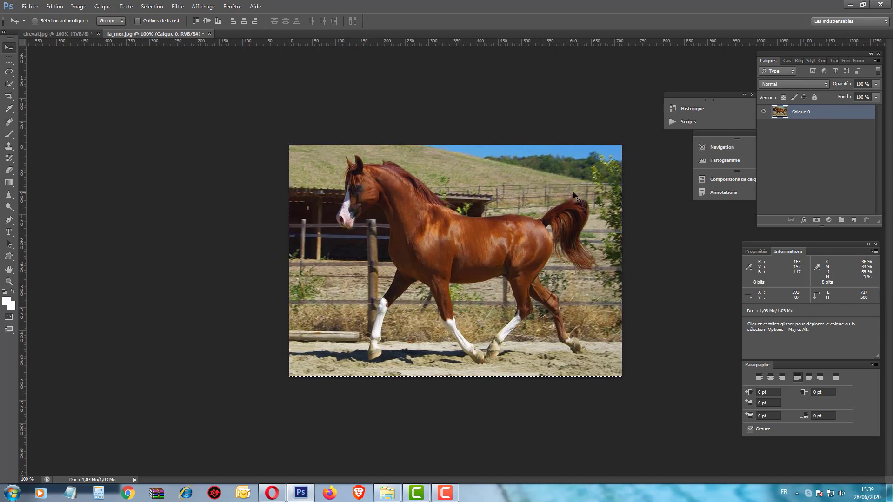
pyautogui.moveTo(577, 192)
pyautogui.mouseDown()
pyautogui.moveTo(158, 65)
pyautogui.moveTo(144, 91)
pyautogui.mouseUp()
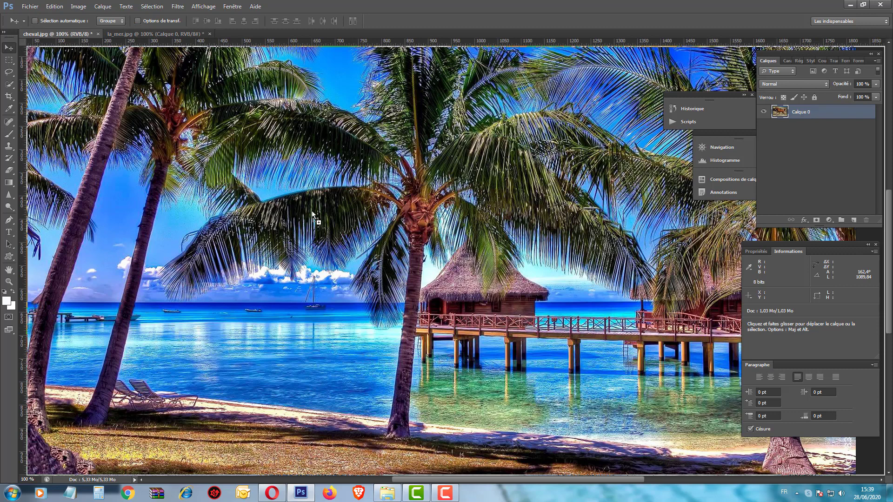
pyautogui.moveTo(224, 209); pyautogui.dragTo(450, 192)
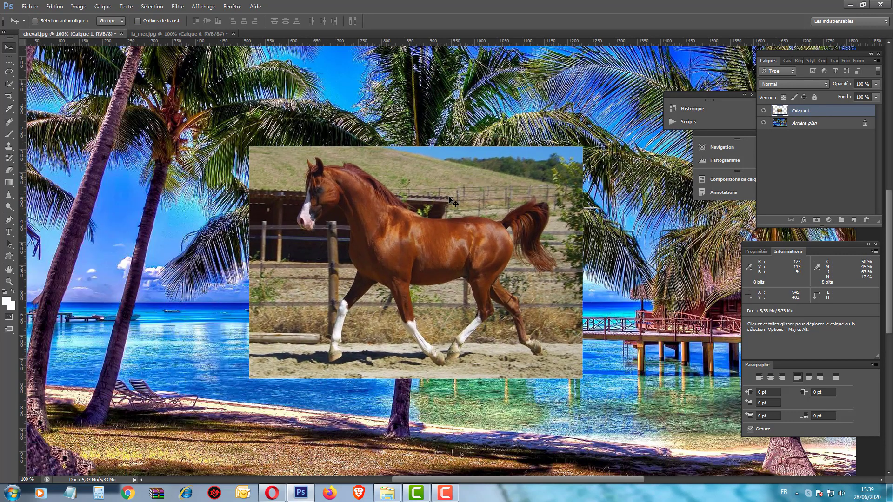
# Convert the beach background to an editable Calque 0 layer and hide it
pyautogui.doubleClick(798, 123)
pyautogui.press('Return')
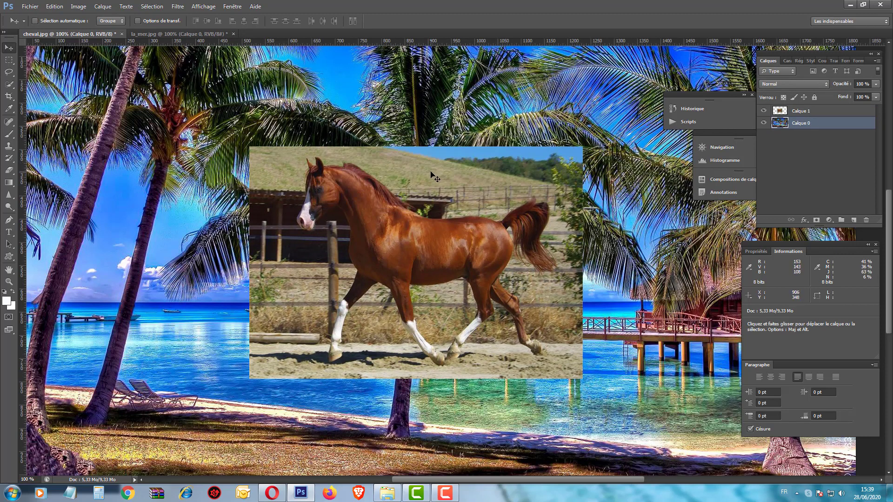
pyautogui.click(763, 123)
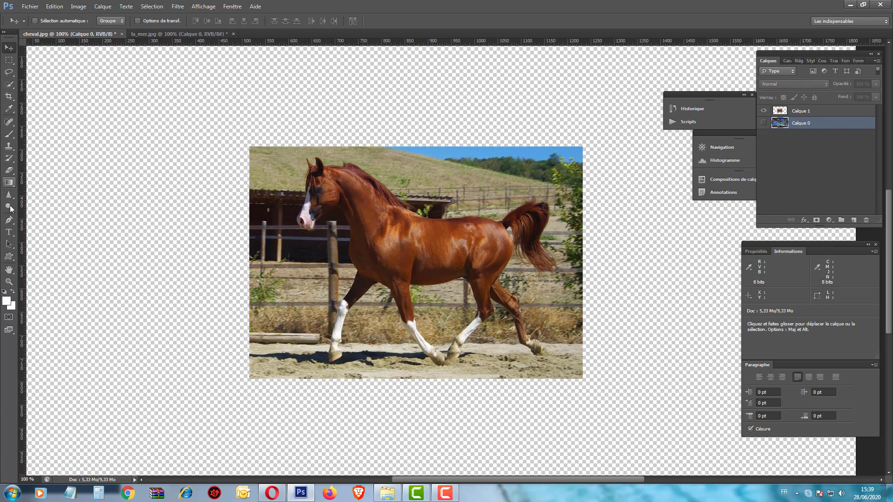
pyautogui.click(8, 220)
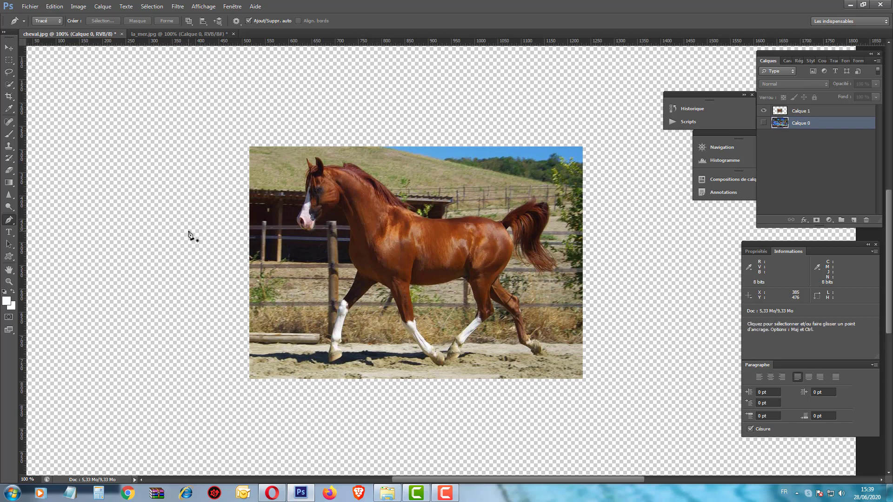
# Zoom in on the horse's chest and neck, then back out to frame the whole horse
pyautogui.hotkey('ctrl', '+')
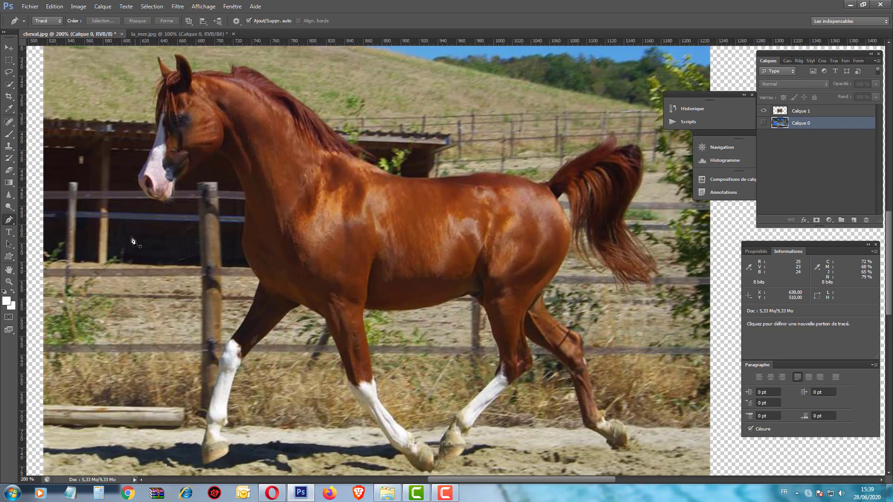
pyautogui.click(9, 208)
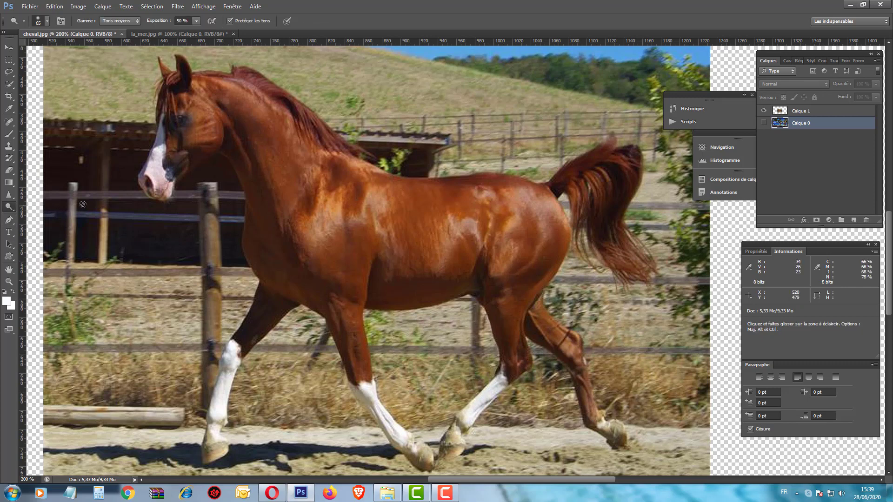
pyautogui.click(9, 281)
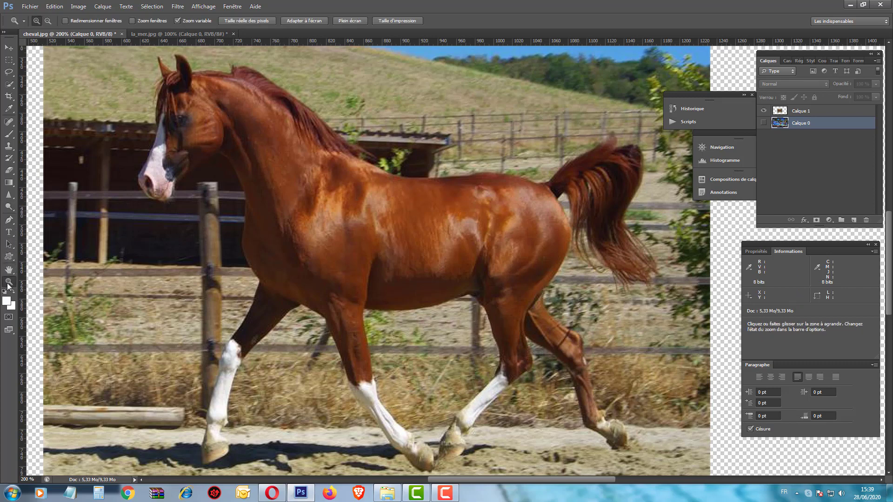
pyautogui.moveTo(225, 233); pyautogui.dragTo(247, 240)
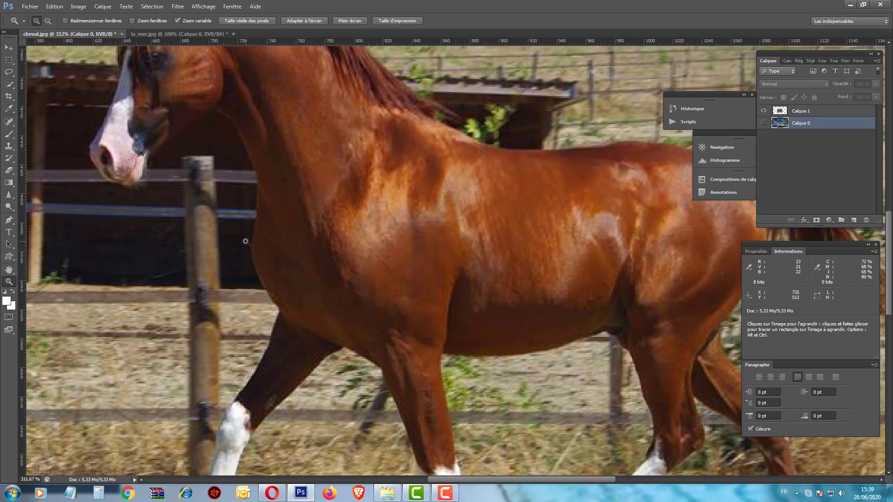
pyautogui.press('alt')
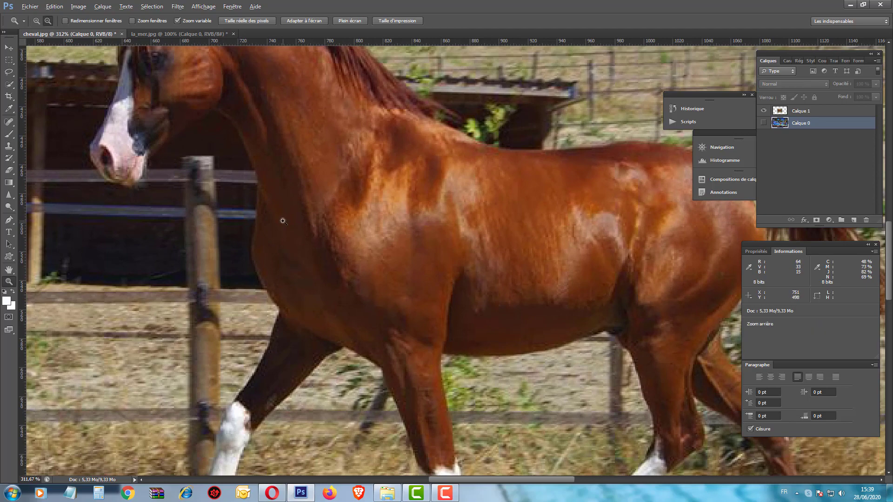
pyautogui.moveTo(283, 221); pyautogui.dragTo(99, 193)
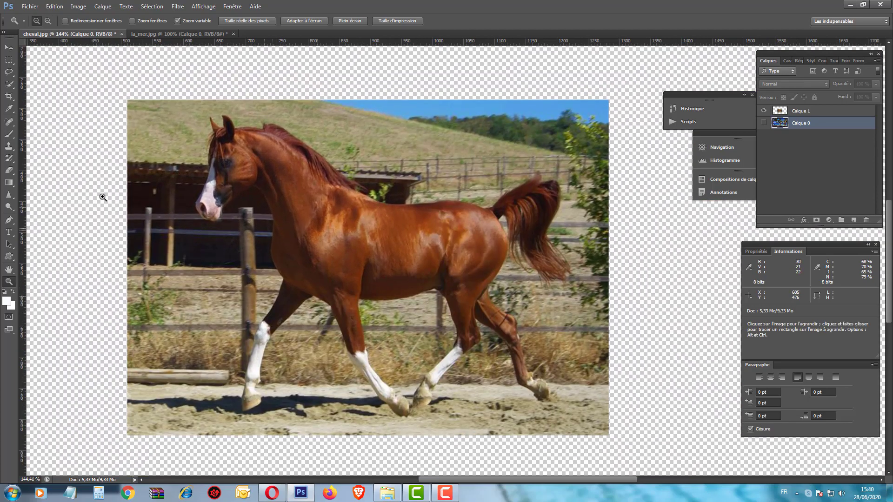
# Place the first Pen path anchor on the horse's chest
pyautogui.click(10, 220)
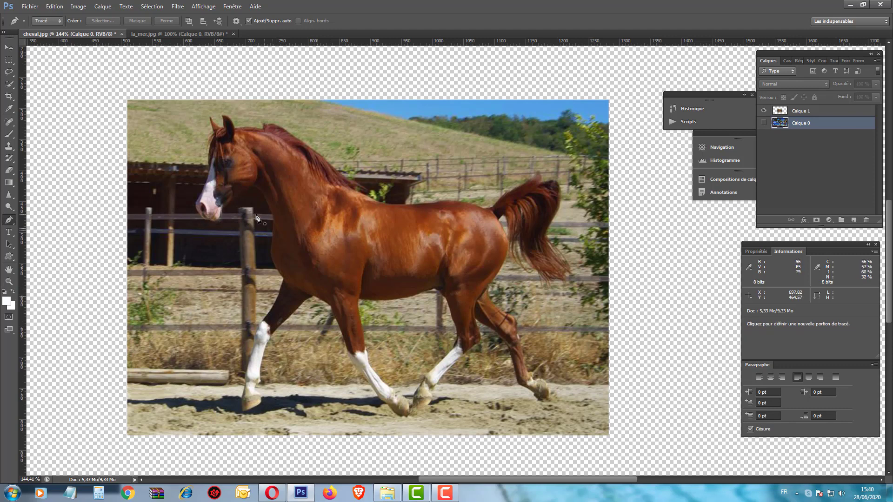
pyautogui.scroll(1, 269, 217)
pyautogui.scroll(1, 269, 217)
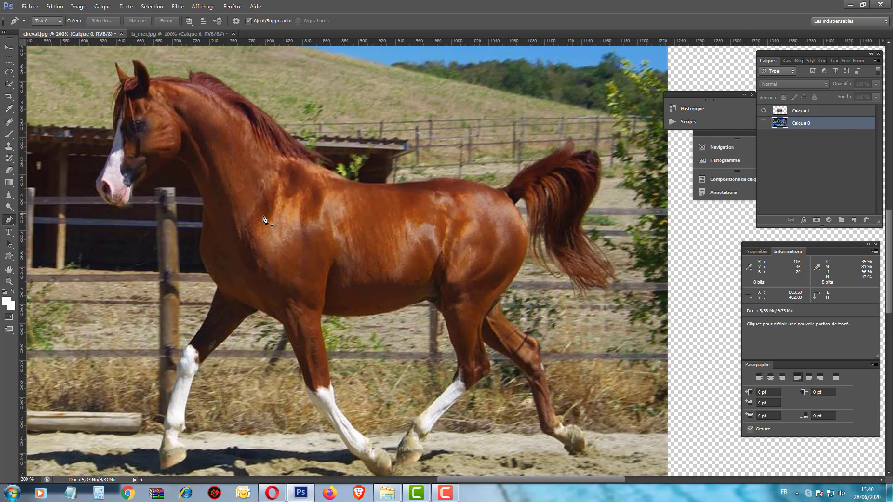
pyautogui.scroll(1, 202, 223)
pyautogui.scroll(1, 186, 218)
pyautogui.scroll(1, 214, 246)
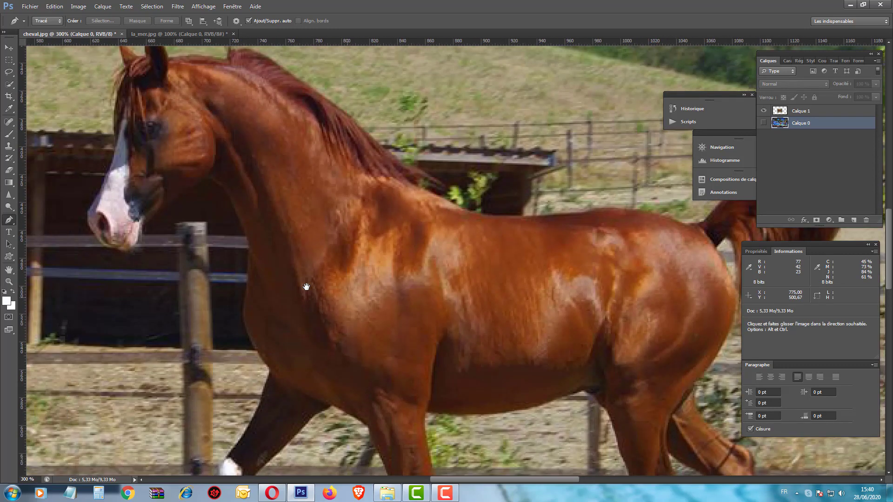
pyautogui.click(243, 302)
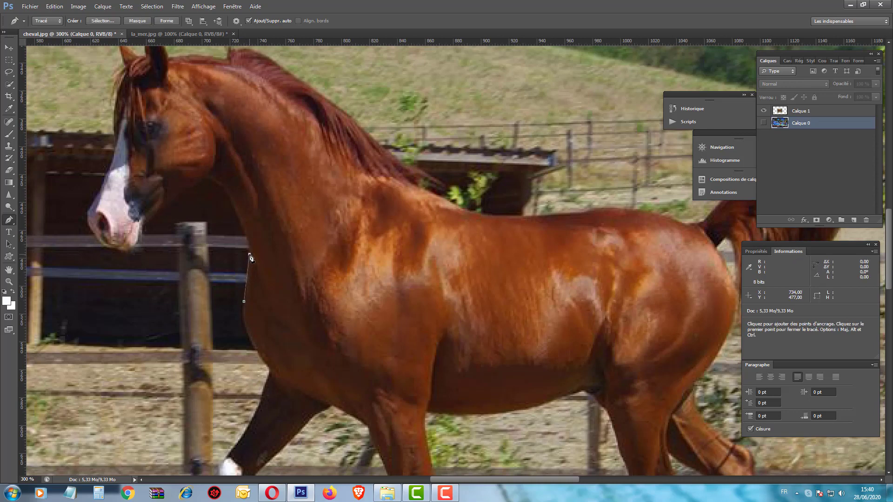
# Extend the pen path from the chest up the front of the neck to under the jaw
pyautogui.moveTo(250, 253); pyautogui.dragTo(251, 266)
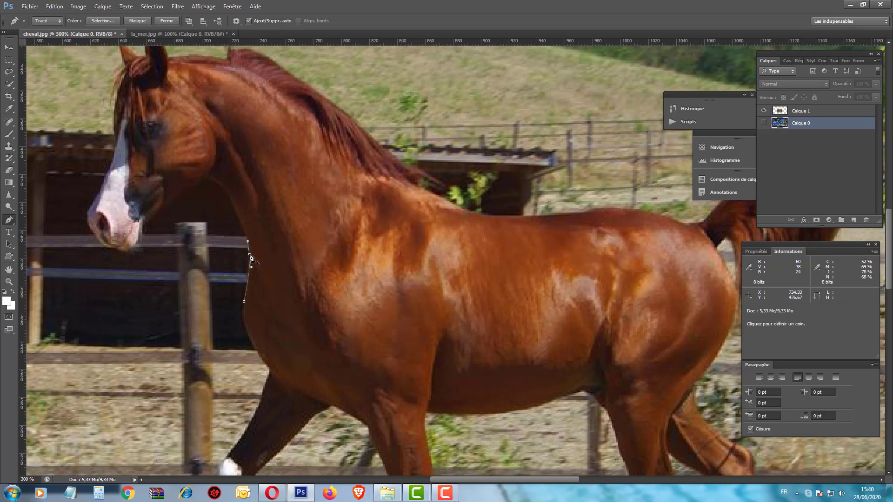
pyautogui.click(246, 233)
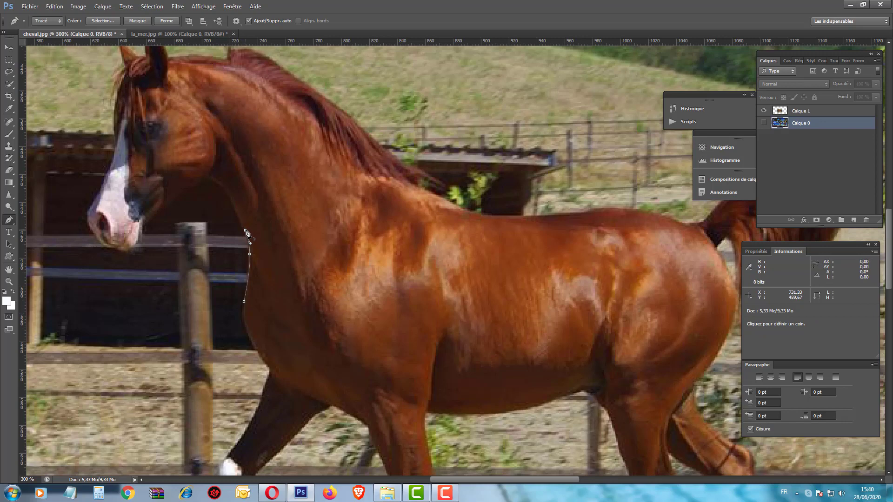
pyautogui.click(231, 195)
pyautogui.click(225, 184)
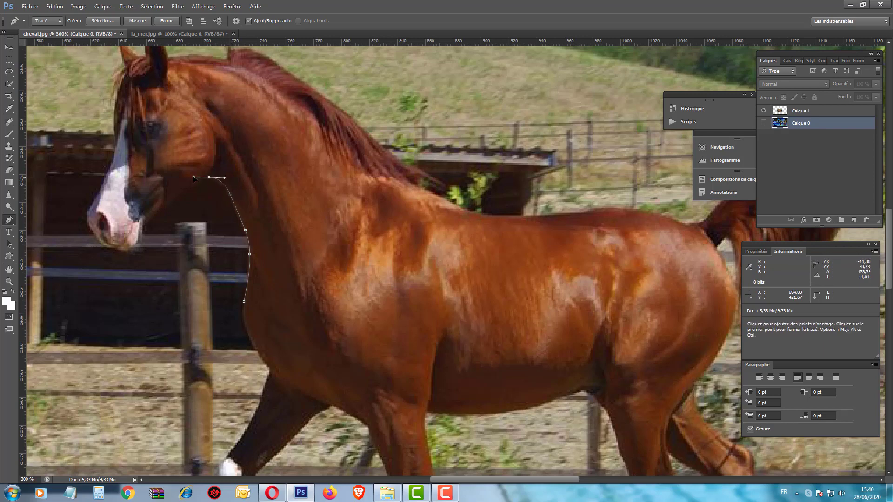
pyautogui.click(194, 172)
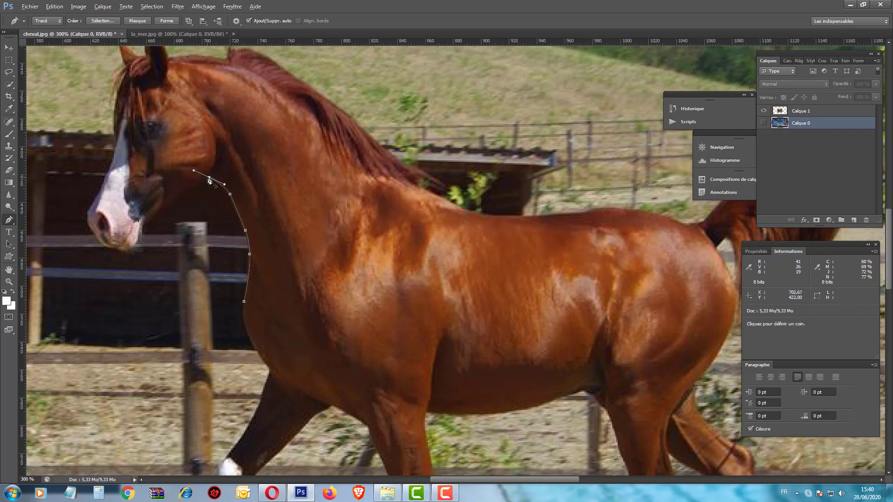
pyautogui.hotkey('ctrl', 'z')
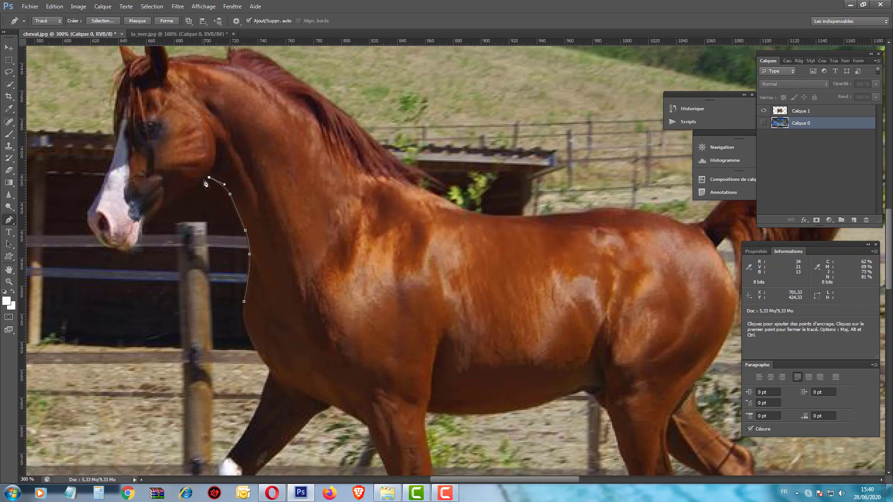
pyautogui.click(206, 178)
# Continue the path along the jawline and chin, around to the front of the muzzle
pyautogui.click(192, 187)
pyautogui.click(178, 198)
pyautogui.click(165, 209)
pyautogui.click(156, 219)
pyautogui.click(143, 230)
pyautogui.click(141, 239)
pyautogui.moveTo(120, 251); pyautogui.dragTo(105, 246)
pyautogui.click(105, 247)
pyautogui.click(94, 235)
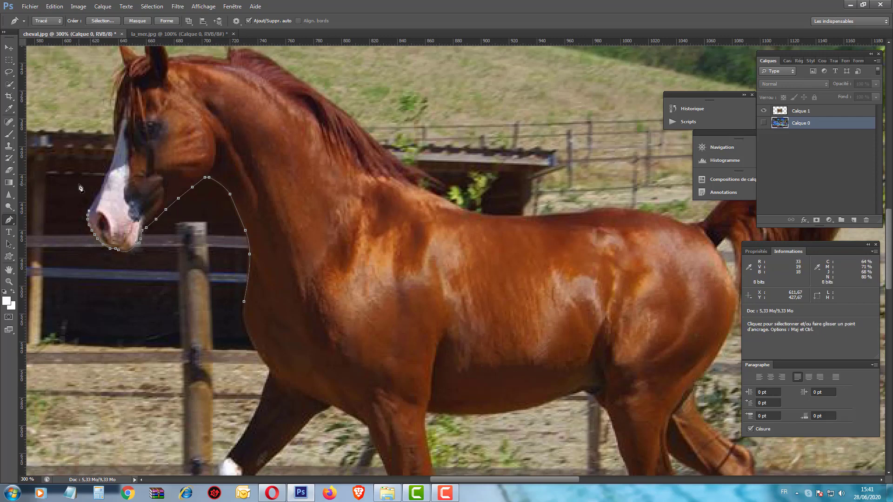
pyautogui.hotkey('ctrl', '+')
# Trace the path from above the nostril up the white blaze toward the forelock
pyautogui.moveTo(97, 177); pyautogui.dragTo(253, 314)
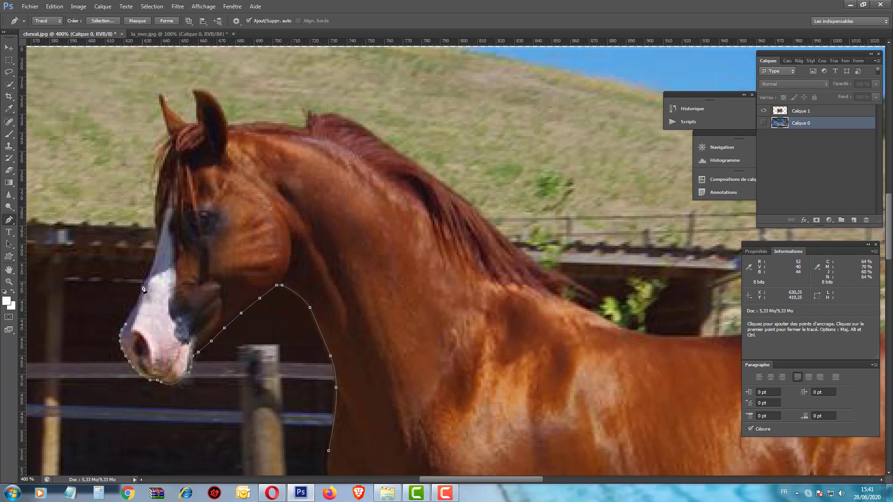
pyautogui.moveTo(143, 292); pyautogui.dragTo(142, 294)
pyautogui.click(155, 255)
pyautogui.click(159, 236)
pyautogui.click(157, 220)
pyautogui.click(156, 198)
pyautogui.click(159, 180)
pyautogui.click(165, 158)
# Curve the path over the forelock and forehead to the ear tip
pyautogui.scroll(1, 170, 150)
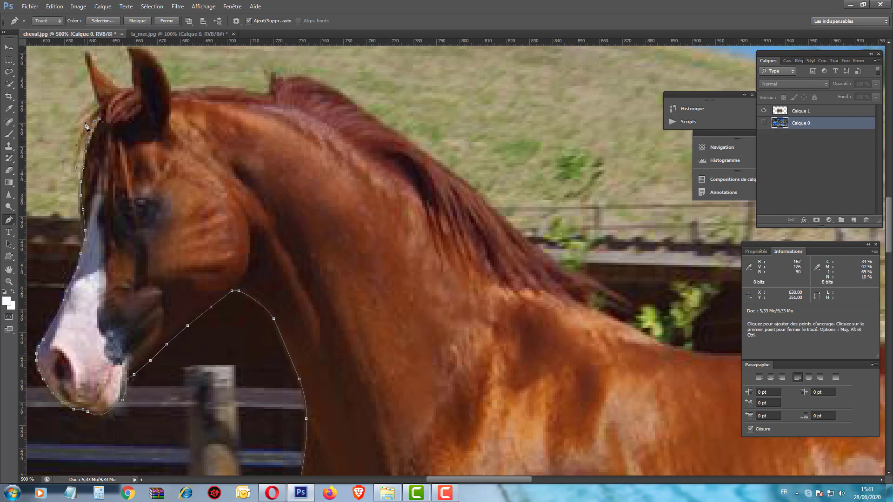
pyautogui.click(96, 112)
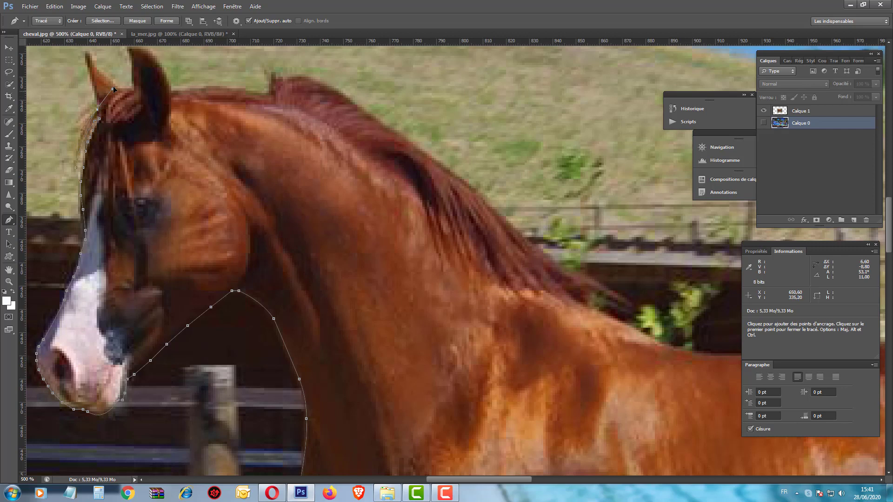
pyautogui.moveTo(120, 83); pyautogui.dragTo(97, 109)
pyautogui.scroll(2, 85, 47)
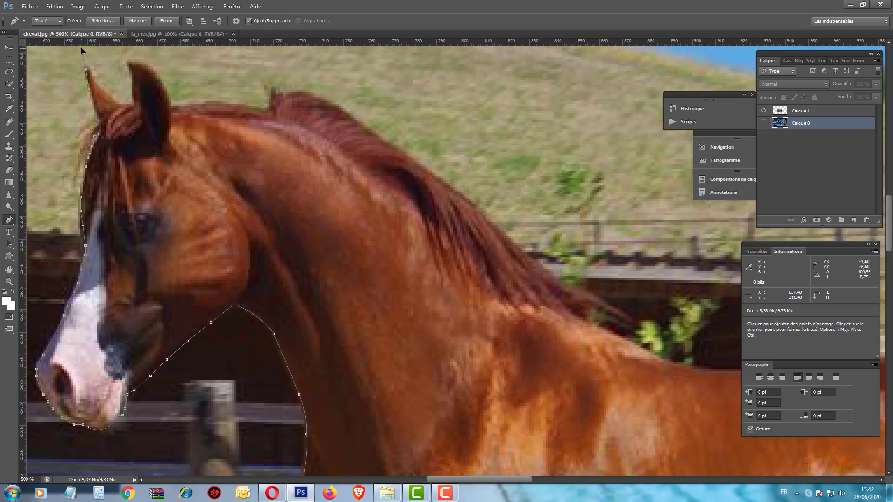
pyautogui.moveTo(81, 49); pyautogui.dragTo(82, 50)
pyautogui.moveTo(119, 107)
pyautogui.mouseDown()
pyautogui.moveTo(145, 120)
pyautogui.moveTo(126, 110)
pyautogui.mouseUp()
# Curve the path over both ears, making the ear-tip anchors sharp corners
pyautogui.moveTo(133, 69)
pyautogui.mouseDown()
pyautogui.moveTo(137, 84)
pyautogui.moveTo(131, 68)
pyautogui.mouseUp()
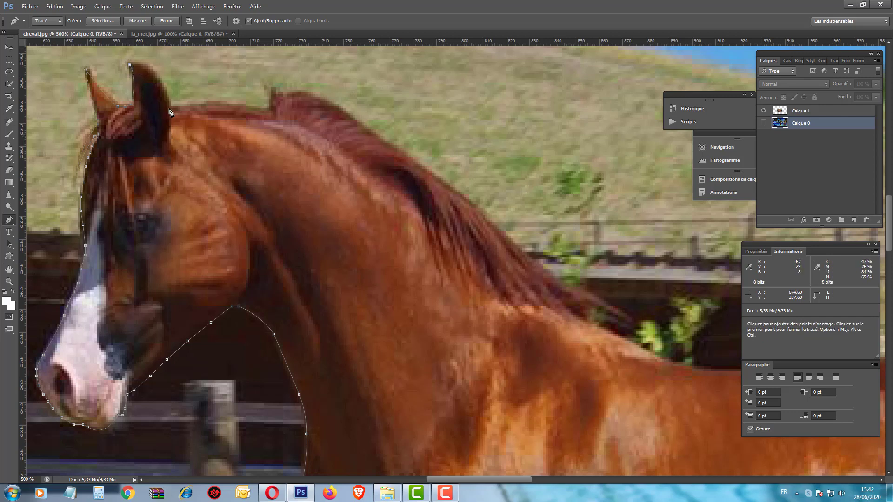
pyautogui.moveTo(167, 104); pyautogui.dragTo(174, 146)
pyautogui.click(167, 105)
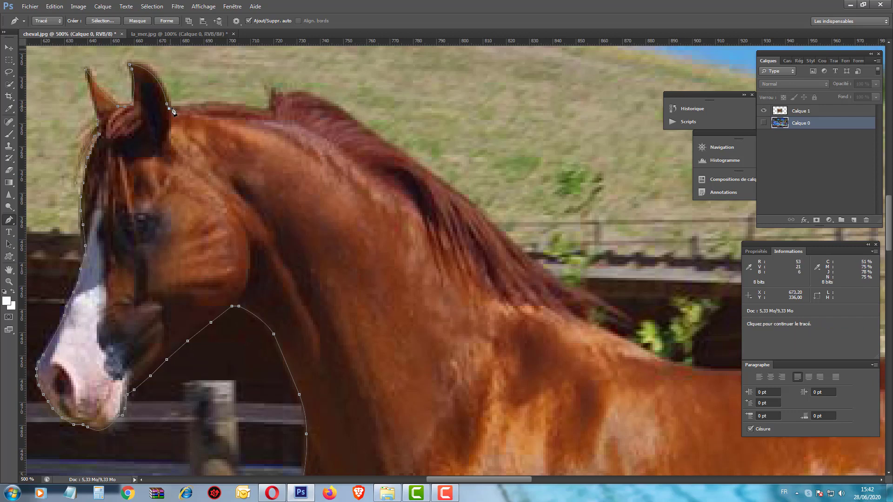
pyautogui.moveTo(267, 111); pyautogui.dragTo(306, 124)
pyautogui.click(268, 111)
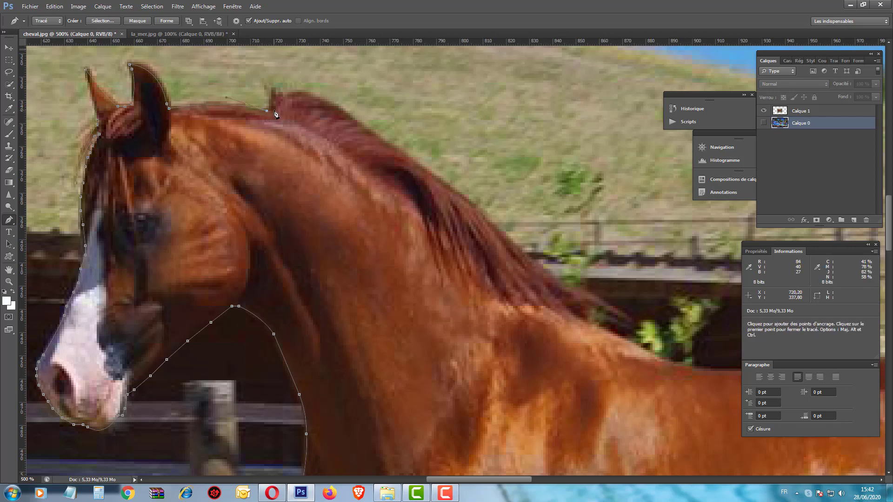
# Run the path over the mane's tuft and down the upper crest of the mane
pyautogui.click(273, 91)
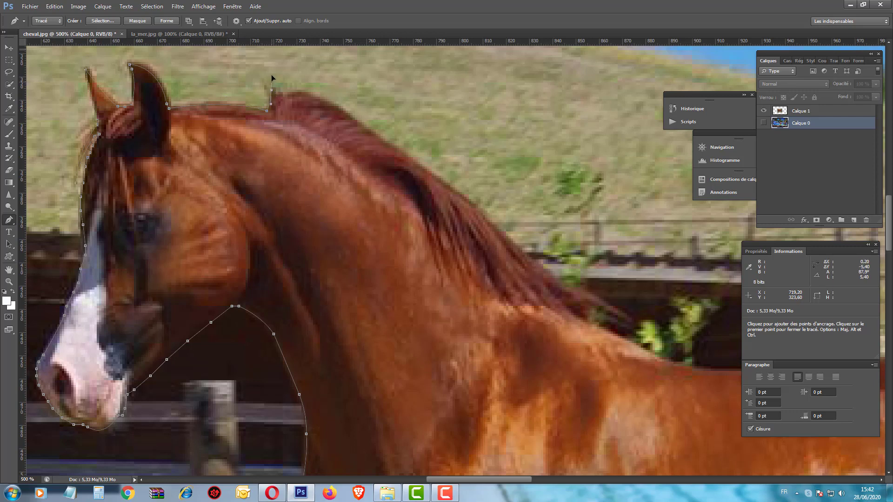
pyautogui.moveTo(269, 71); pyautogui.dragTo(270, 69)
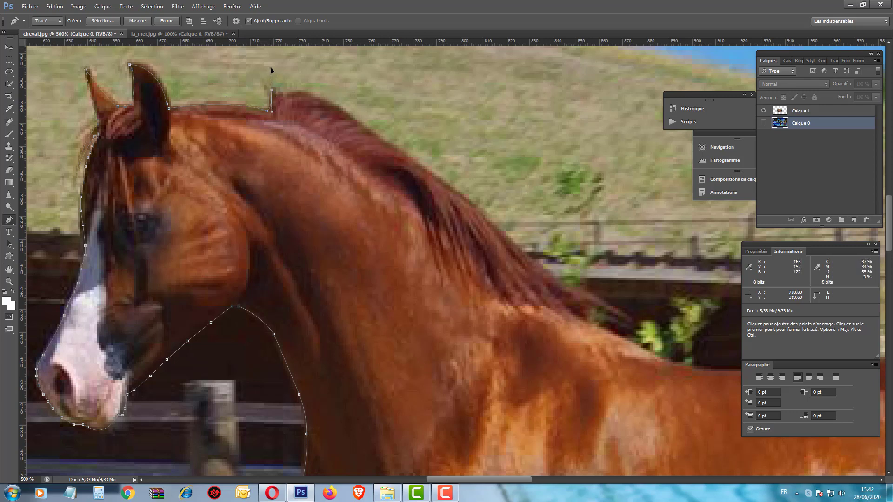
pyautogui.click(281, 95)
pyautogui.moveTo(350, 118); pyautogui.dragTo(393, 152)
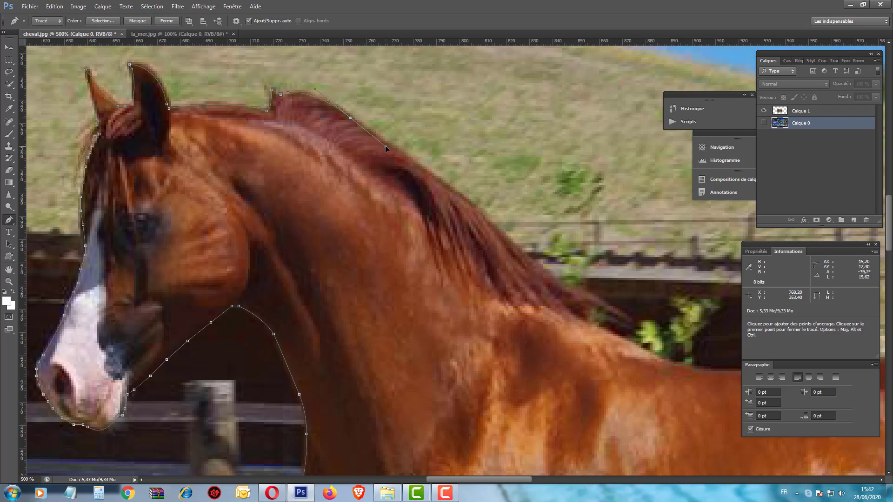
pyautogui.moveTo(385, 146); pyautogui.dragTo(385, 146)
pyautogui.click(392, 146)
pyautogui.click(413, 163)
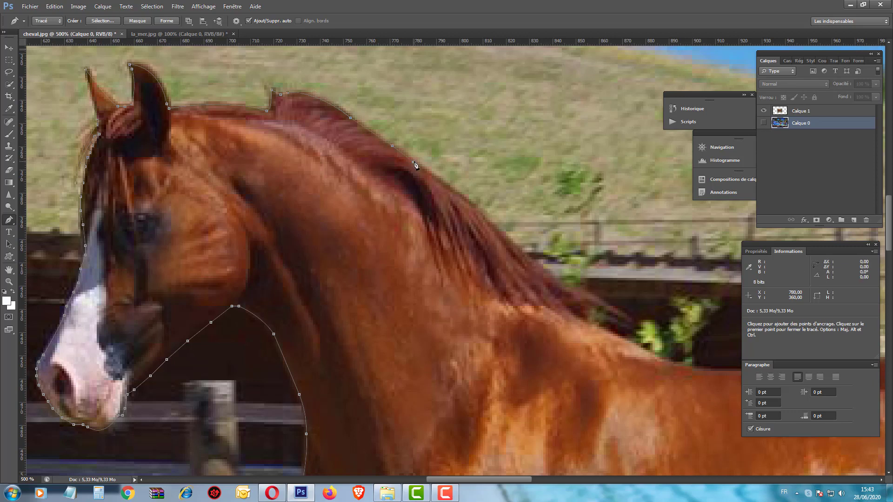
pyautogui.click(453, 190)
pyautogui.click(466, 199)
# Continue the path down the lower mane, redoing one misplaced anchor
pyautogui.moveTo(527, 259); pyautogui.dragTo(537, 266)
pyautogui.hotkey('ctrl', 'z')
pyautogui.click(506, 239)
pyautogui.click(538, 265)
pyautogui.click(572, 288)
pyautogui.click(592, 294)
pyautogui.click(604, 303)
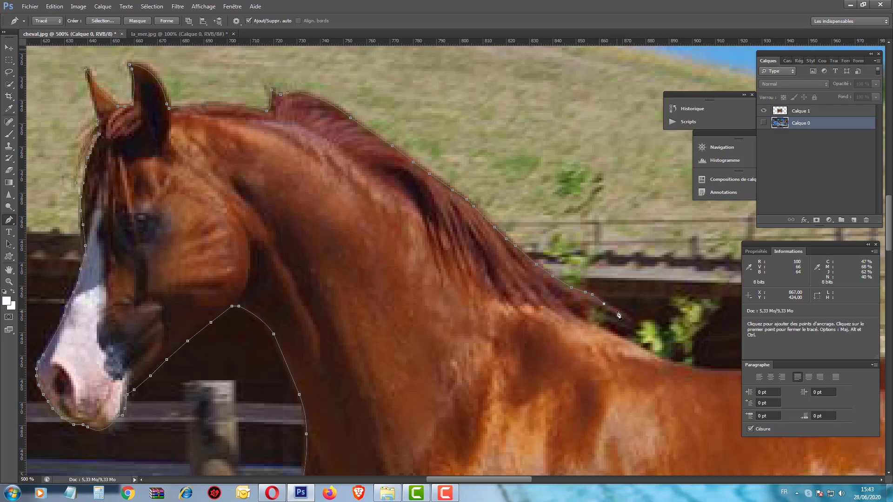
pyautogui.click(618, 310)
pyautogui.click(622, 315)
# Add curved anchors bringing the path to the withers
pyautogui.moveTo(586, 303); pyautogui.dragTo(578, 302)
pyautogui.click(590, 322)
pyautogui.moveTo(589, 336); pyautogui.dragTo(590, 337)
pyautogui.moveTo(594, 382); pyautogui.dragTo(312, 325)
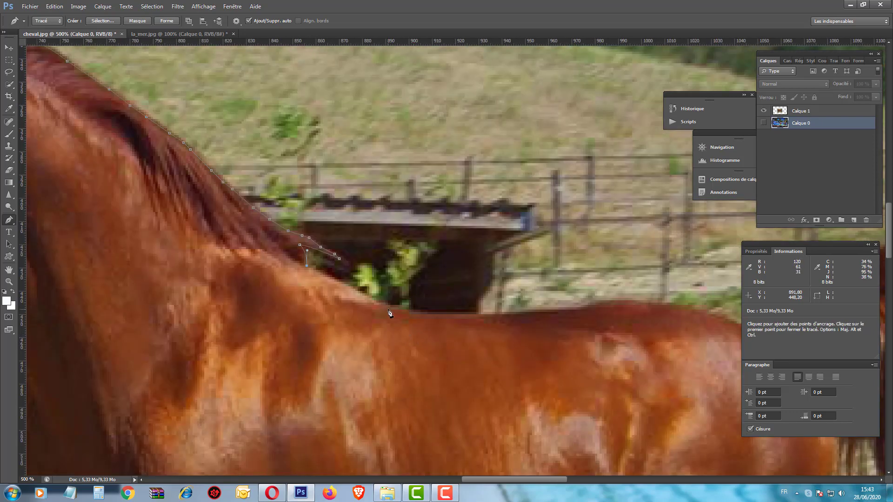
# Trace the path from where the mane meets the back along the back, ending in a corner anchor
pyautogui.moveTo(382, 306); pyautogui.dragTo(398, 316)
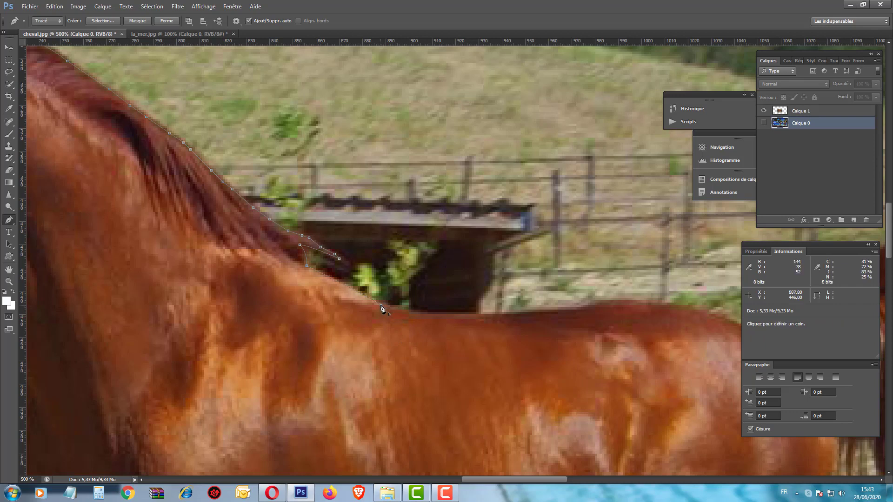
pyautogui.click(435, 315)
pyautogui.moveTo(467, 318); pyautogui.dragTo(287, 342)
pyautogui.moveTo(392, 308); pyautogui.dragTo(430, 301)
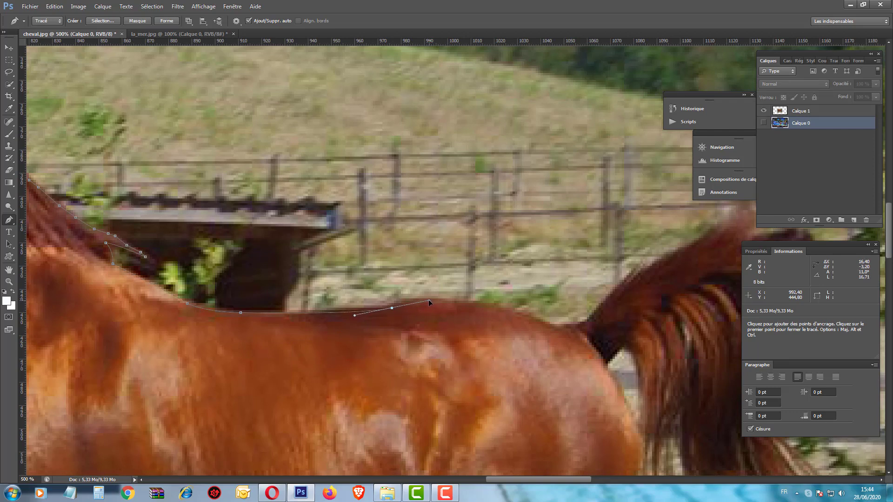
pyautogui.keyDown('alt'); pyautogui.click(392, 308); pyautogui.keyUp('alt')
# Extend the path along the back to the tail base, replacing a misplaced anchor
pyautogui.moveTo(555, 329); pyautogui.dragTo(613, 370)
pyautogui.keyDown('alt'); pyautogui.click(555, 329); pyautogui.keyUp('alt')
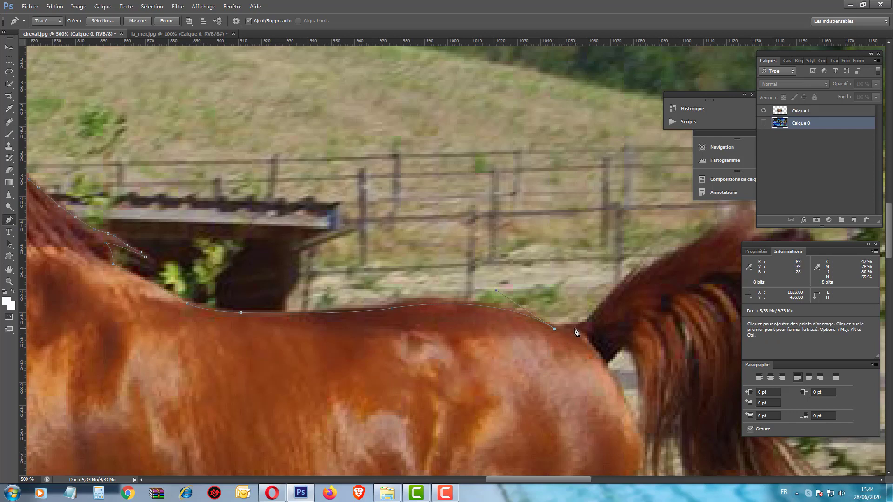
pyautogui.click(578, 329)
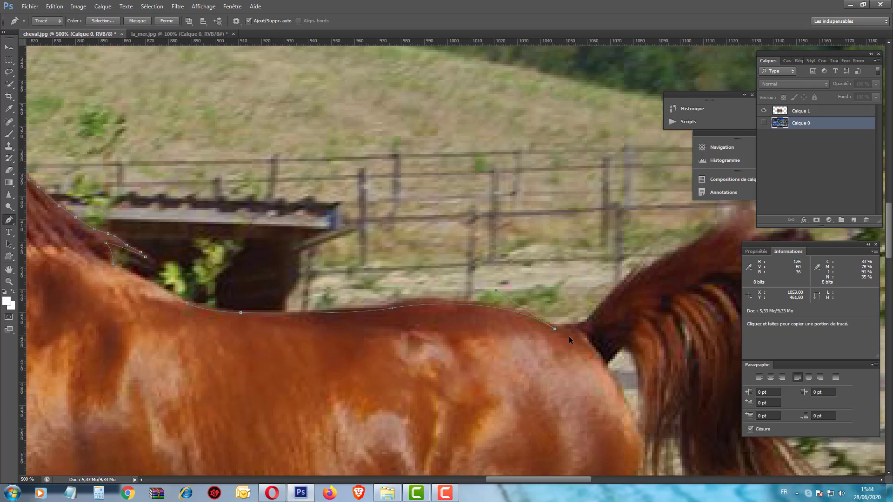
pyautogui.hotkey('ctrl', 'z')
pyautogui.click(575, 327)
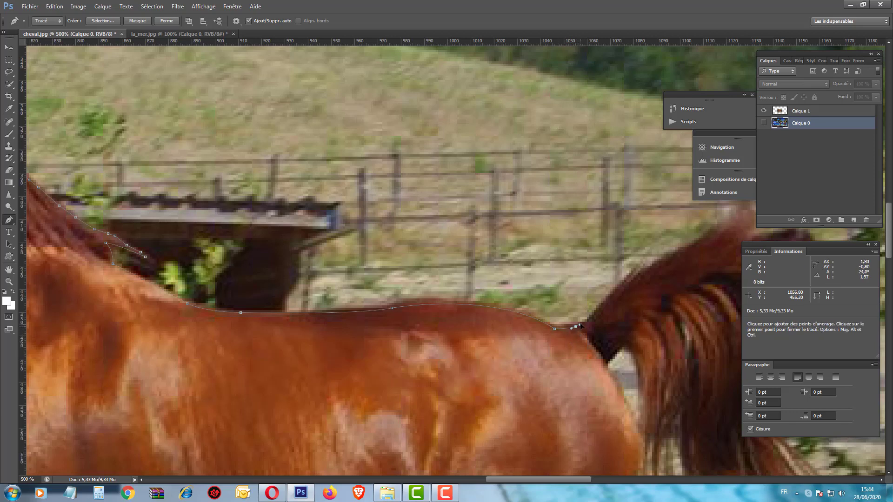
pyautogui.moveTo(580, 327); pyautogui.dragTo(587, 323)
pyautogui.moveTo(581, 322)
pyautogui.mouseDown()
pyautogui.moveTo(480, 306)
pyautogui.moveTo(499, 259)
pyautogui.mouseUp()
# Undo the last tail anchors and redraw the path along the back into the tail base
pyautogui.hotkey('ctrl', 'alt', 'z')
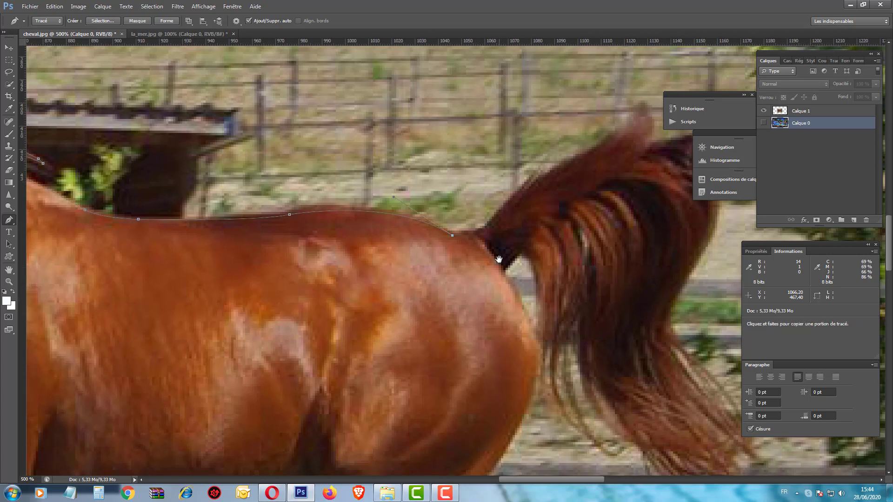
pyautogui.hotkey('ctrl', 'alt', 'z')
pyautogui.hotkey('ctrl', 'alt', 'z')
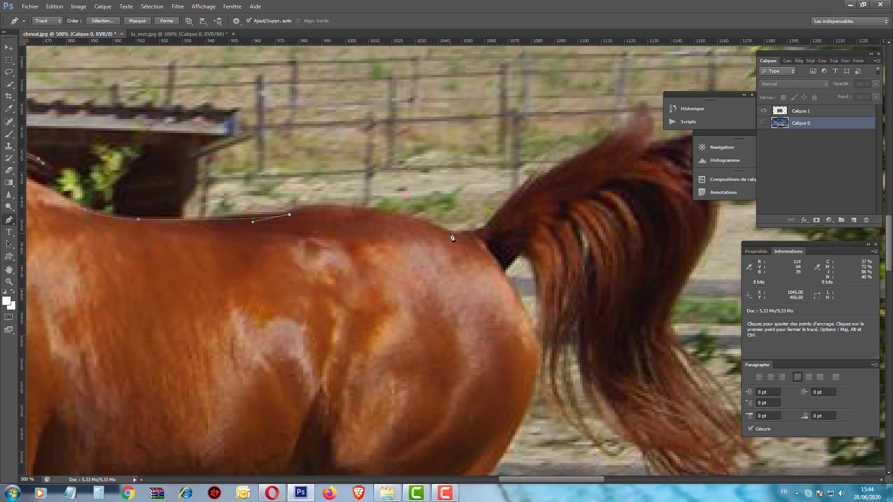
pyautogui.moveTo(450, 233); pyautogui.dragTo(494, 270)
pyautogui.click(476, 232)
pyautogui.hotkey('ctrl', 'z')
pyautogui.click(475, 234)
pyautogui.moveTo(479, 231); pyautogui.dragTo(482, 231)
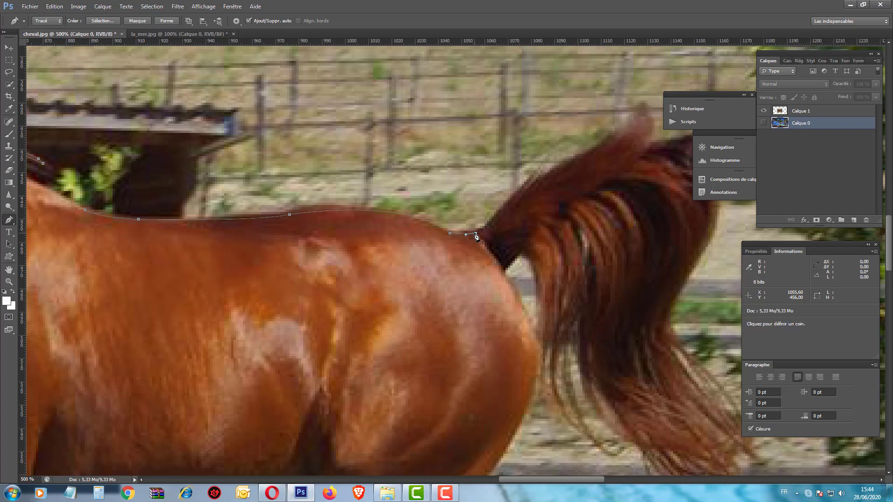
pyautogui.moveTo(440, 275); pyautogui.dragTo(389, 295)
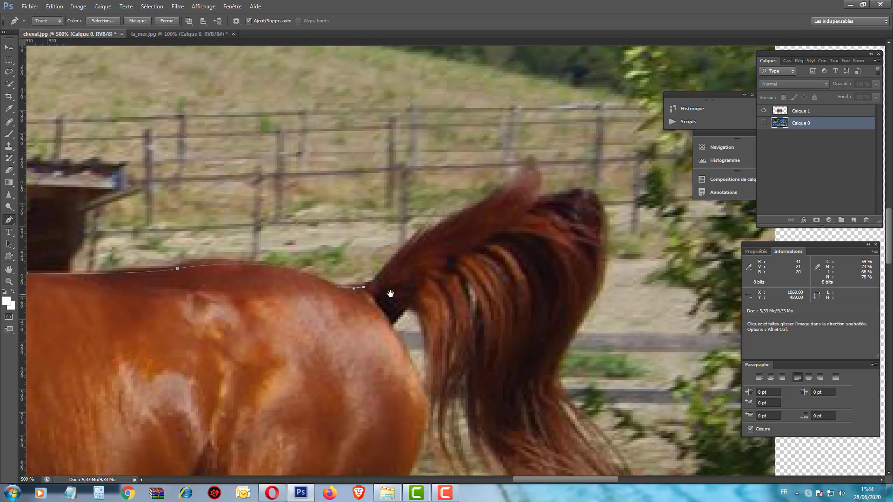
# Place curved anchors up the top of the tail
pyautogui.click(422, 231)
pyautogui.moveTo(422, 231); pyautogui.dragTo(414, 240)
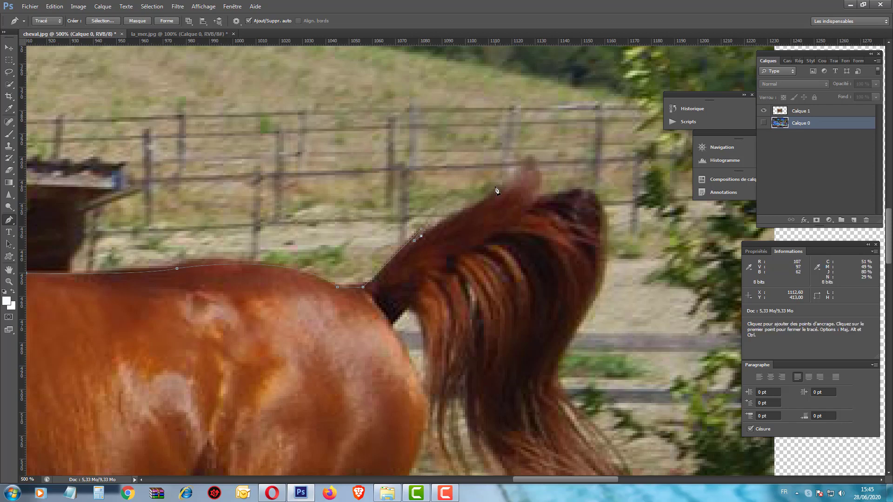
pyautogui.click(469, 210)
pyautogui.moveTo(484, 214); pyautogui.dragTo(470, 210)
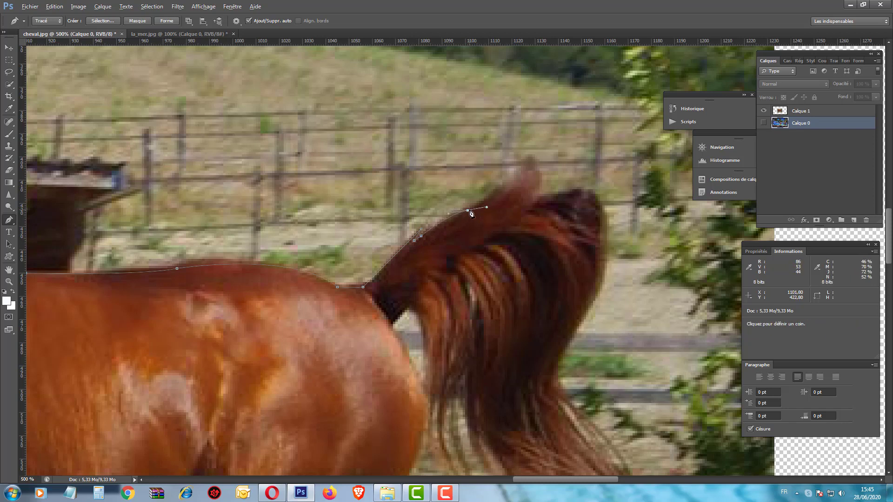
pyautogui.moveTo(529, 163); pyautogui.dragTo(529, 139)
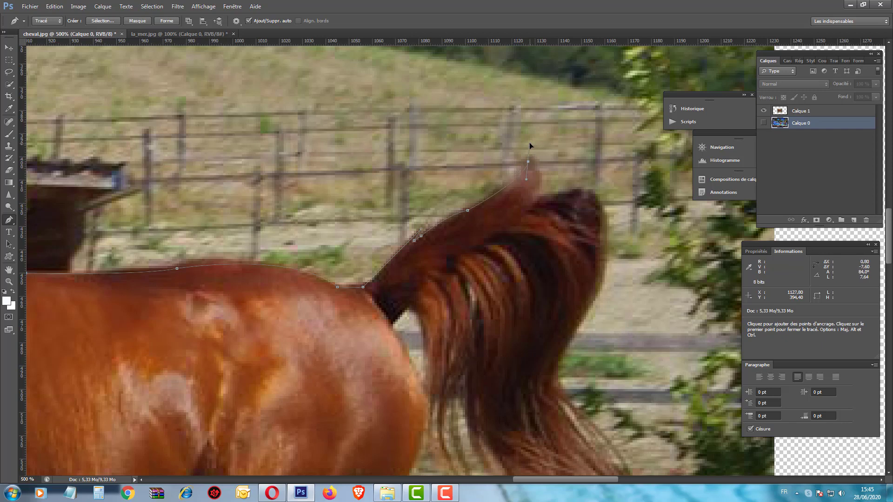
pyautogui.click(532, 206)
# Curve the path over the tail's top and down its right edge, adding a corner anchor
pyautogui.moveTo(514, 234); pyautogui.dragTo(530, 206)
pyautogui.moveTo(598, 198); pyautogui.dragTo(599, 196)
pyautogui.moveTo(605, 241); pyautogui.dragTo(600, 282)
pyautogui.click(604, 241)
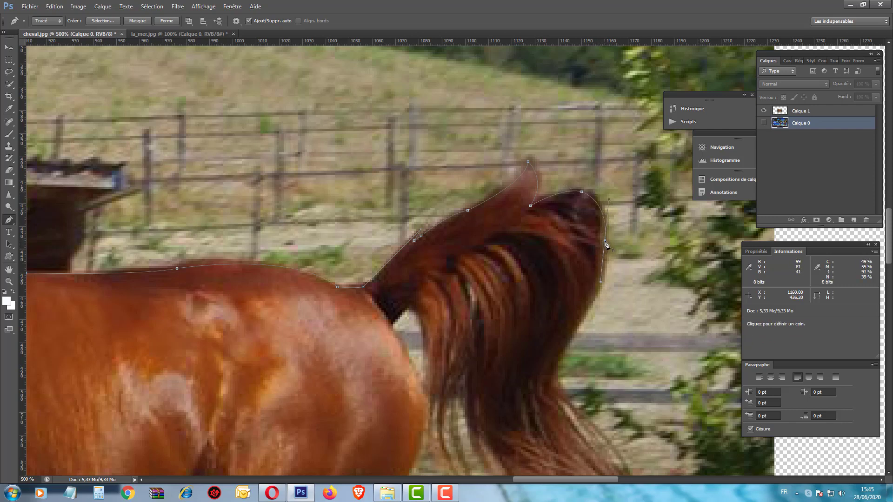
pyautogui.moveTo(557, 364); pyautogui.dragTo(500, 451)
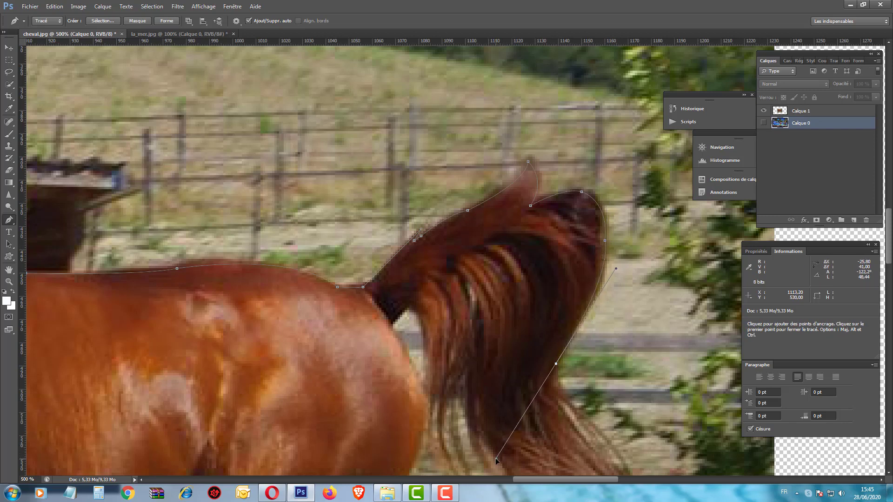
# Trace Pen anchors down the tail's right edge and along its lower edge
pyautogui.keyDown('alt'); pyautogui.click(557, 366); pyautogui.keyUp('alt')
pyautogui.moveTo(588, 439); pyautogui.dragTo(475, 320)
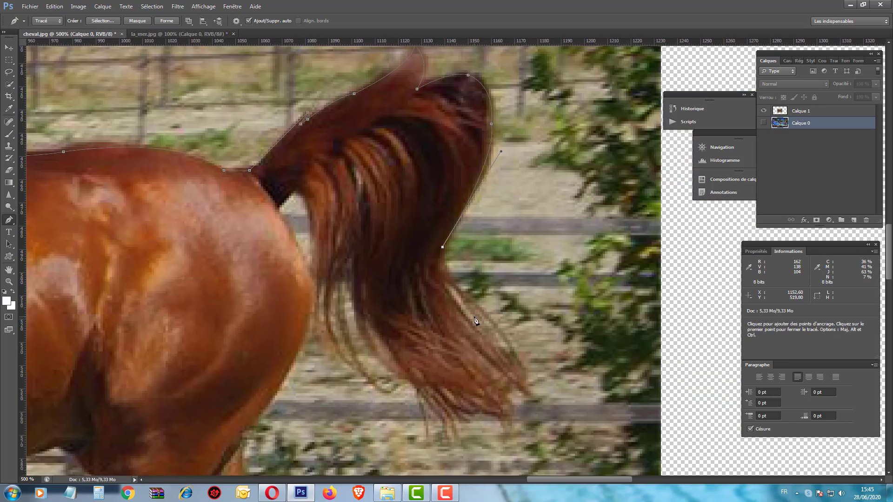
pyautogui.click(444, 262)
pyautogui.click(445, 270)
pyautogui.click(455, 285)
pyautogui.moveTo(524, 368); pyautogui.dragTo(532, 400)
pyautogui.click(515, 385)
pyautogui.click(498, 368)
pyautogui.click(482, 354)
# Carry the path around the tail tip with curved anchors
pyautogui.click(507, 415)
pyautogui.click(486, 411)
pyautogui.moveTo(473, 403); pyautogui.dragTo(466, 398)
pyautogui.moveTo(468, 417); pyautogui.dragTo(456, 414)
pyautogui.click(450, 421)
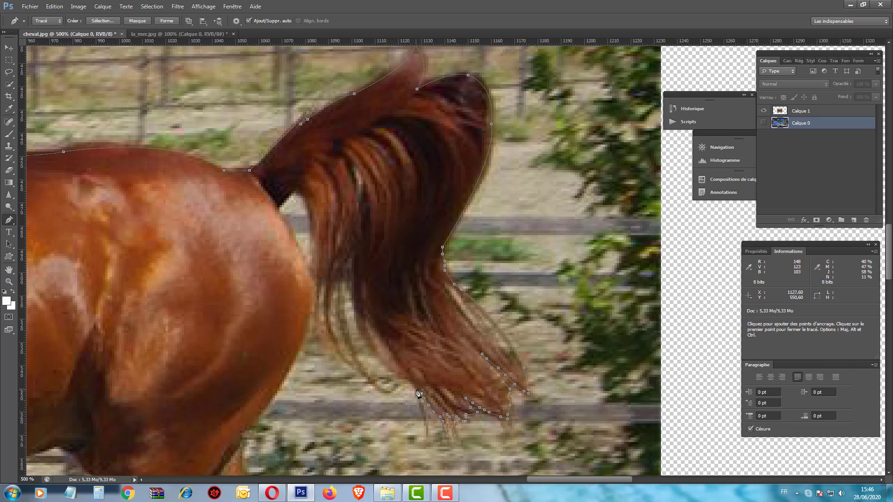
# Trace the path back up-left along the tail's left strands
pyautogui.click(416, 389)
pyautogui.click(389, 373)
pyautogui.click(368, 340)
pyautogui.click(356, 319)
pyautogui.click(355, 296)
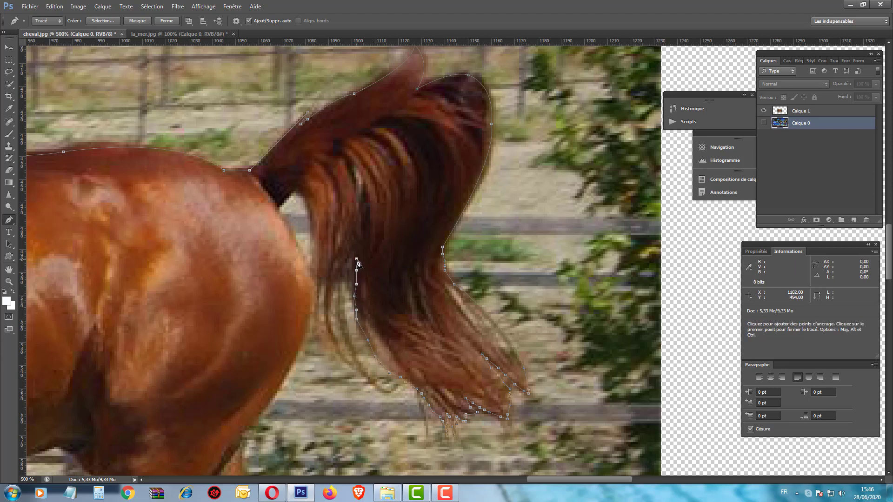
pyautogui.click(356, 271)
pyautogui.click(356, 257)
pyautogui.click(347, 275)
pyautogui.click(343, 293)
pyautogui.moveTo(398, 396); pyautogui.dragTo(392, 391)
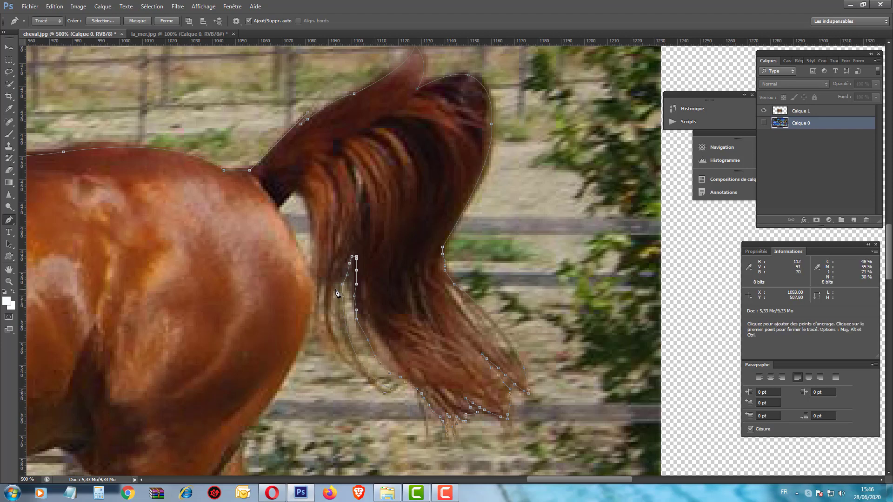
pyautogui.moveTo(338, 287); pyautogui.dragTo(344, 203)
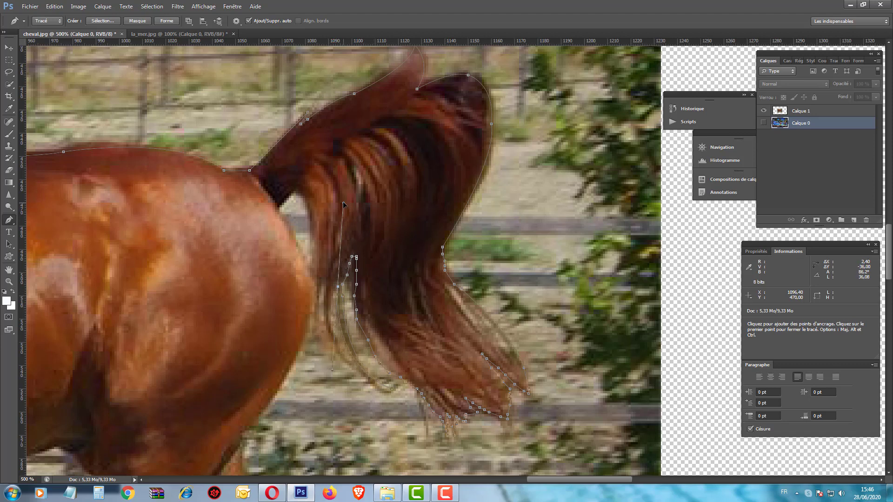
# Extend the path up the tail's left strands to the rump, using corner anchors
pyautogui.click(338, 287)
pyautogui.moveTo(341, 355); pyautogui.dragTo(341, 357)
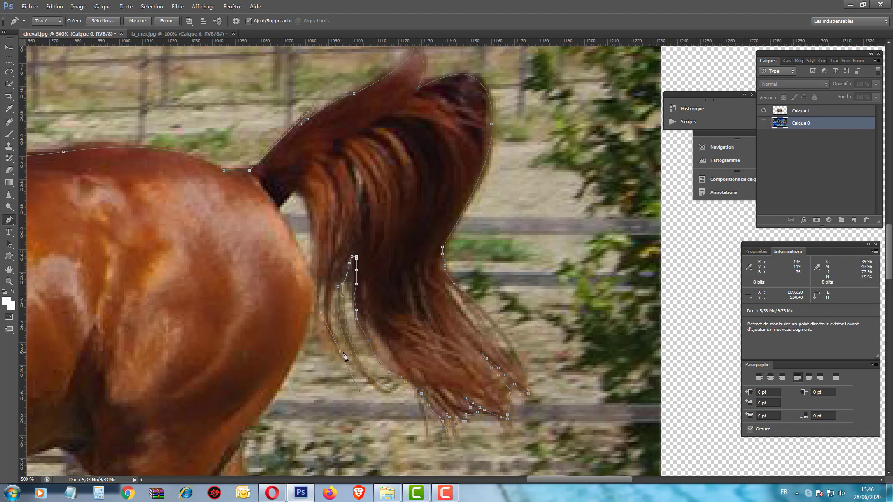
pyautogui.moveTo(324, 282); pyautogui.dragTo(328, 248)
pyautogui.click(324, 283)
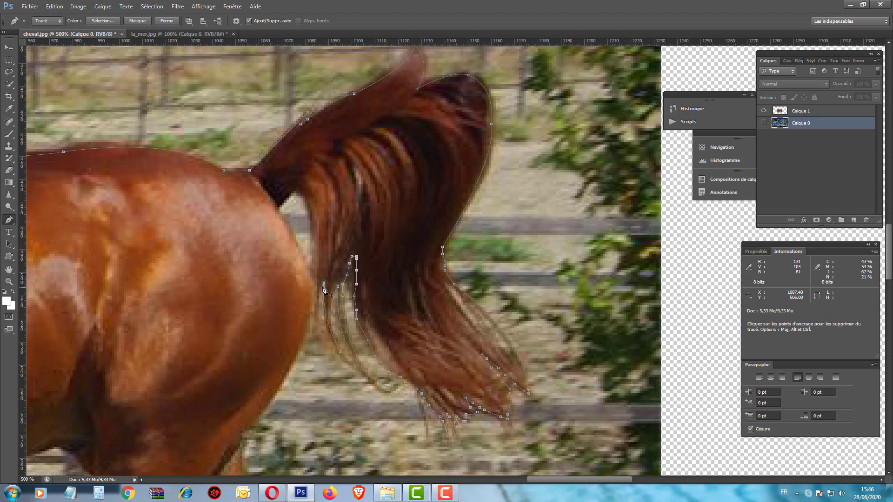
pyautogui.click(317, 307)
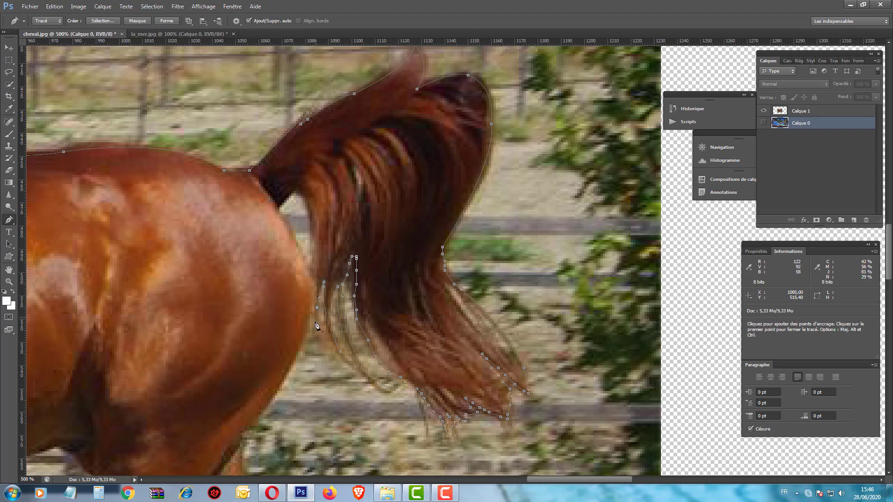
pyautogui.click(311, 269)
pyautogui.moveTo(296, 194); pyautogui.dragTo(270, 173)
pyautogui.keyDown('alt'); pyautogui.click(295, 193); pyautogui.keyUp('alt')
# Start the path down the back of the hind leg, undoing a misplaced anchor
pyautogui.click(307, 269)
pyautogui.click(283, 380)
pyautogui.click(227, 414)
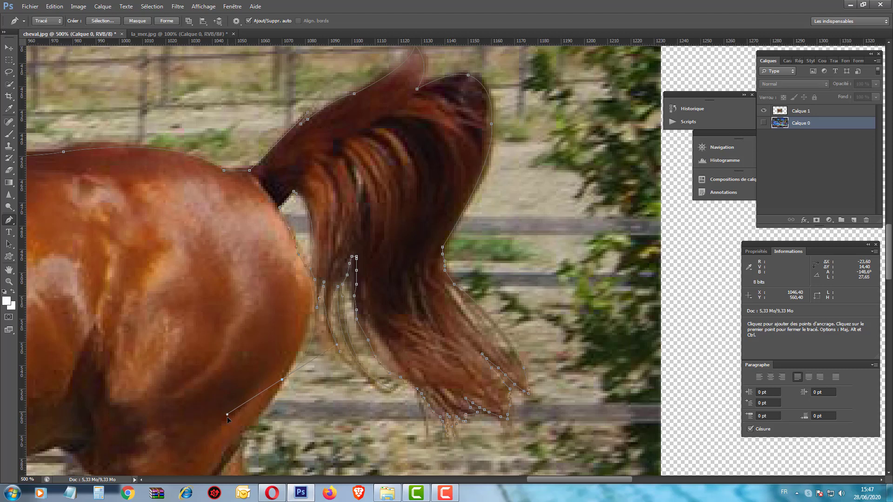
pyautogui.hotkey('ctrl', 'z')
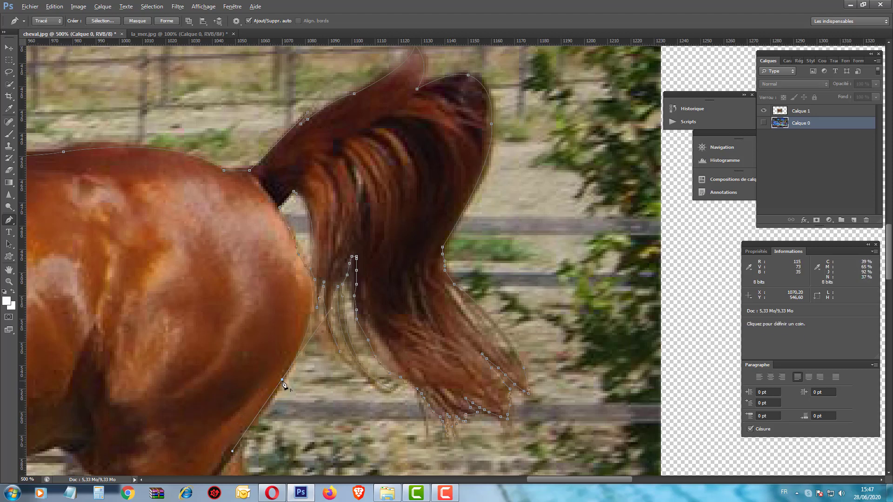
# Add anchors down the upper hind leg, undoing a misplaced curved anchor
pyautogui.scroll(-3, 279, 372)
pyautogui.scroll(-1, 270, 325)
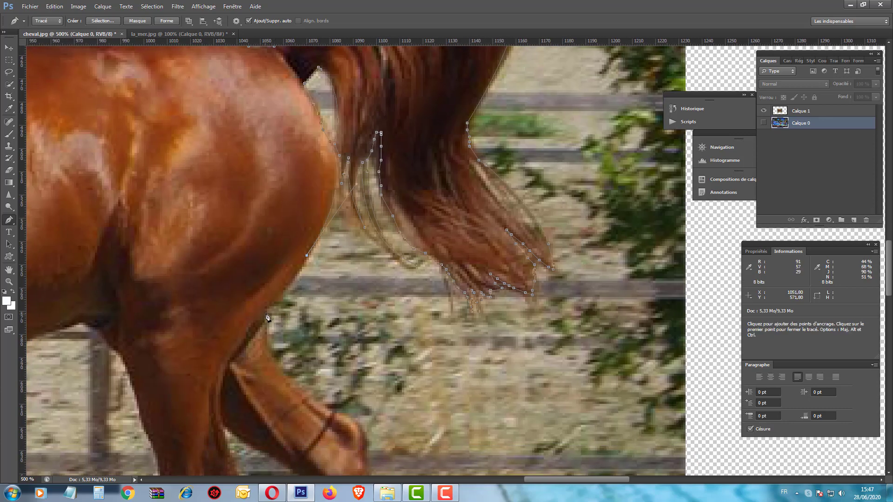
pyautogui.click(272, 304)
pyautogui.click(267, 311)
pyautogui.click(265, 322)
pyautogui.click(267, 339)
pyautogui.click(342, 419)
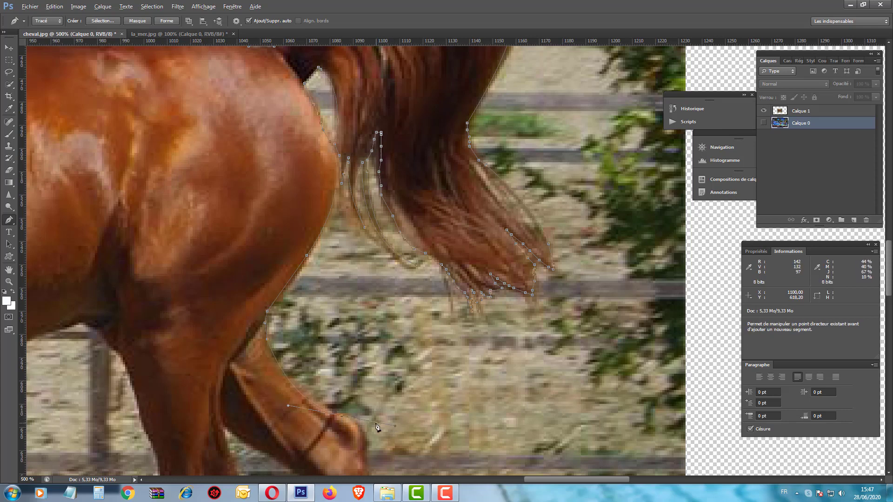
pyautogui.moveTo(368, 420); pyautogui.dragTo(319, 360)
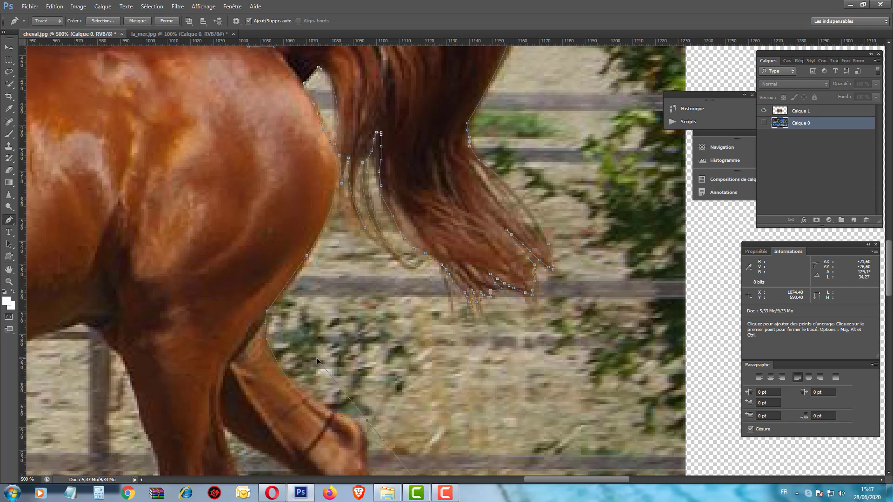
pyautogui.hotkey('ctrl', 'z')
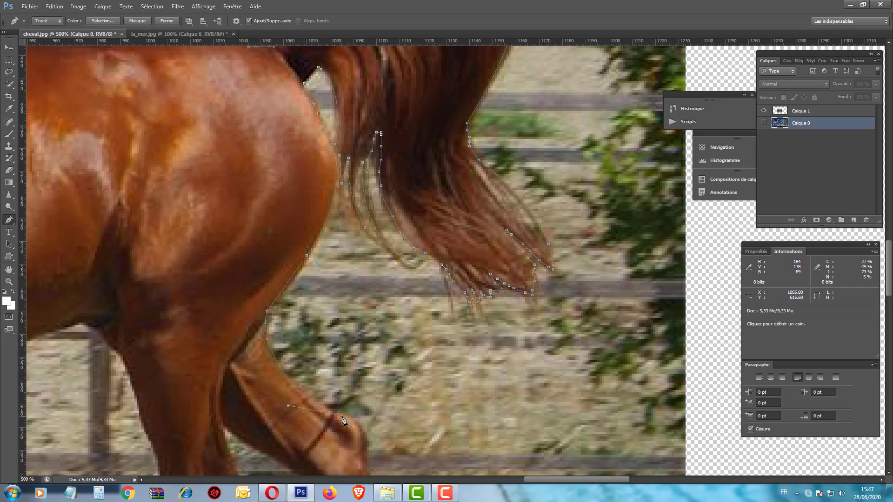
# Continue the path down the lower hind leg with a corner anchor
pyautogui.scroll(-1, 368, 460)
pyautogui.scroll(-1, 371, 448)
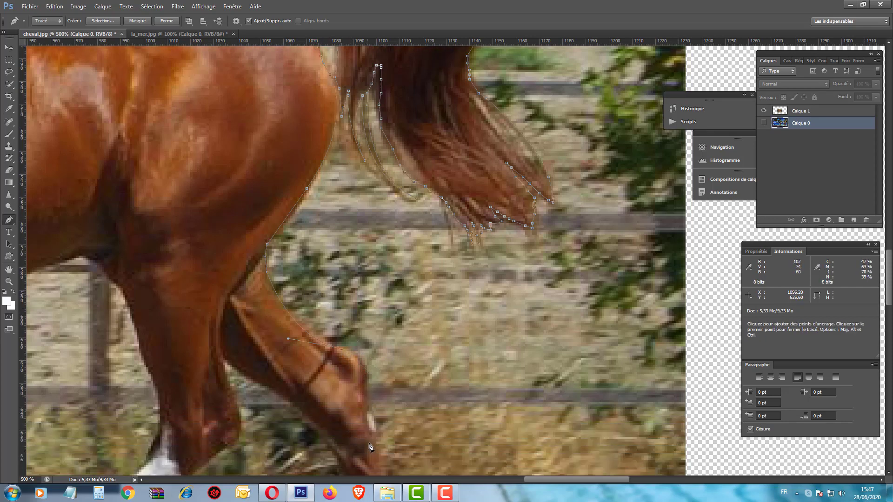
pyautogui.click(365, 393)
pyautogui.moveTo(361, 421); pyautogui.dragTo(356, 428)
pyautogui.click(366, 394)
pyautogui.click(365, 409)
pyautogui.click(372, 437)
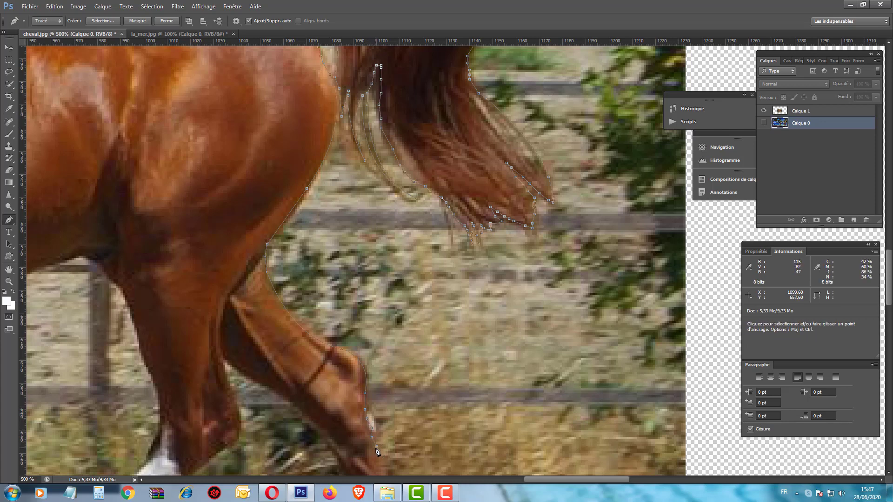
# Bring the lower leg into view and add anchors ending just above the hoof
pyautogui.moveTo(376, 444); pyautogui.dragTo(354, 288)
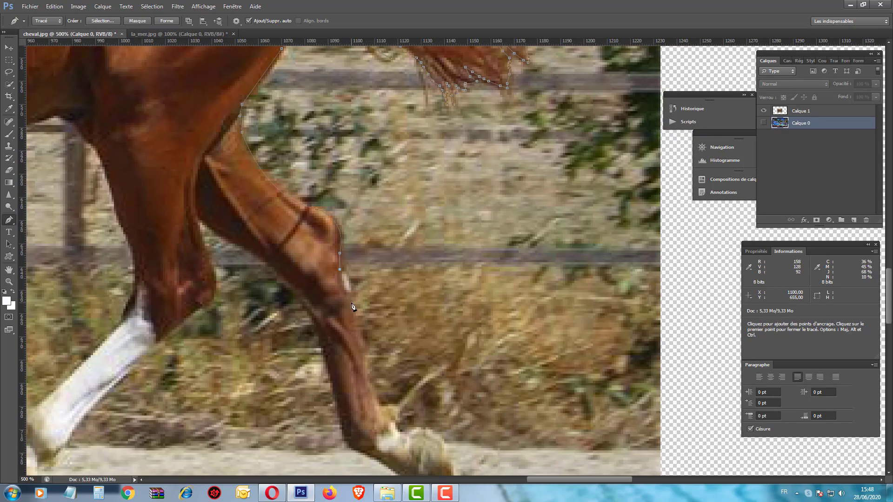
pyautogui.click(353, 306)
pyautogui.moveTo(352, 329); pyautogui.dragTo(354, 328)
pyautogui.click(359, 336)
pyautogui.moveTo(377, 407); pyautogui.dragTo(391, 429)
# Cancel the accidental Save As dialog and add anchors along the top of the hind hoof
pyautogui.hotkey('ctrl', 's')
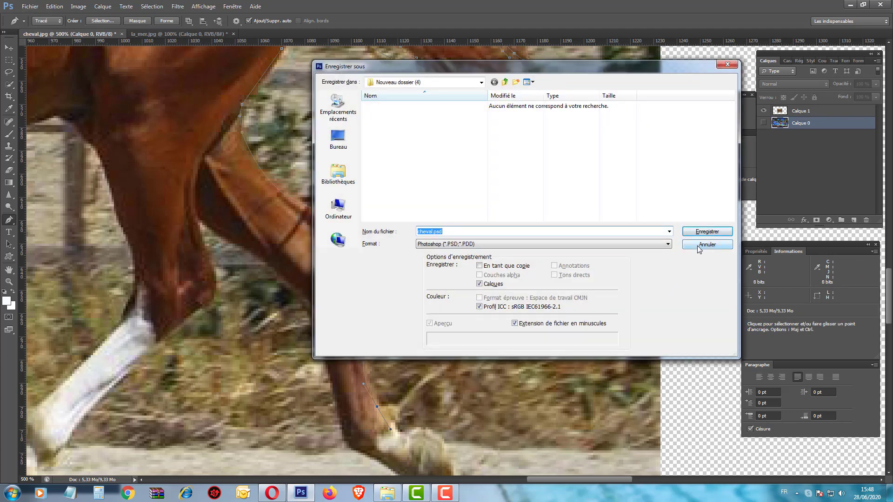
pyautogui.click(708, 245)
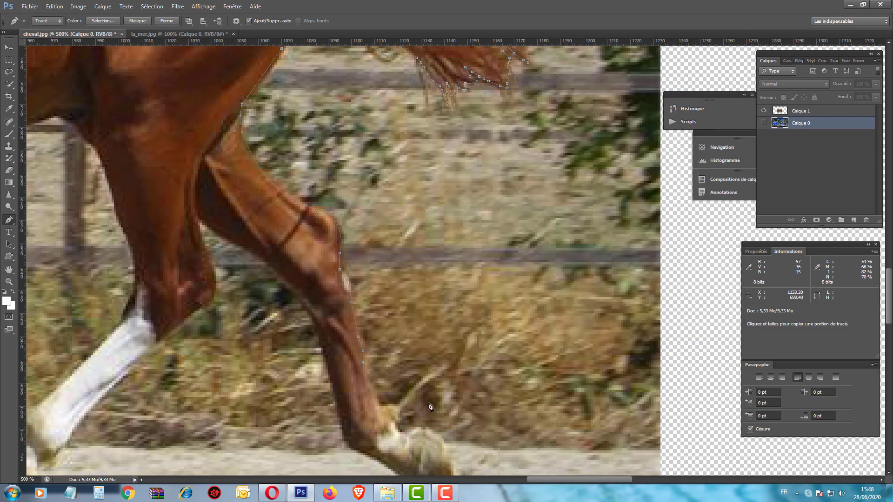
pyautogui.click(375, 404)
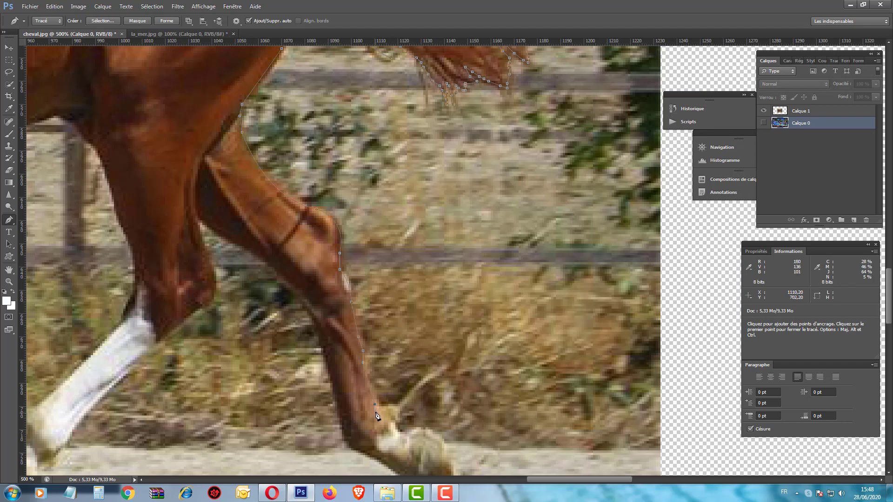
pyautogui.click(383, 418)
pyautogui.click(396, 428)
pyautogui.click(407, 435)
pyautogui.click(423, 431)
# Bring the hoof into view and trace curved and corner anchors around its front
pyautogui.press('space')
pyautogui.moveTo(439, 433); pyautogui.dragTo(412, 370)
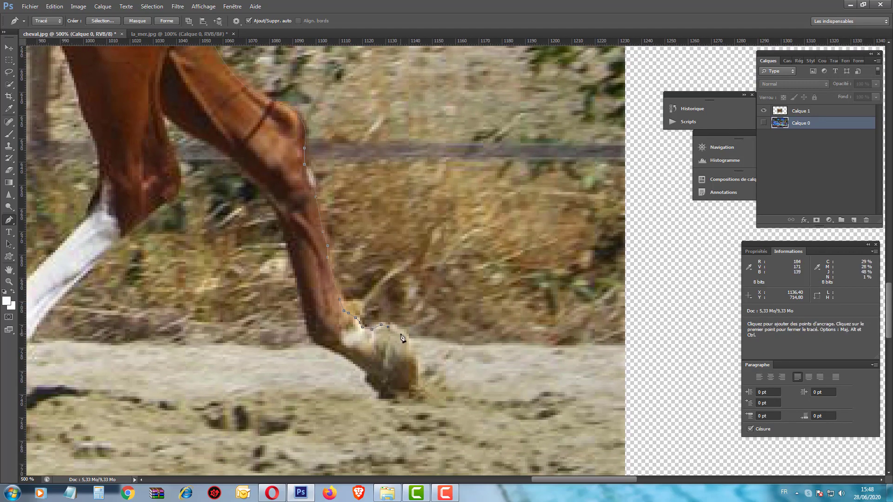
pyautogui.click(401, 334)
pyautogui.moveTo(411, 390); pyautogui.dragTo(406, 395)
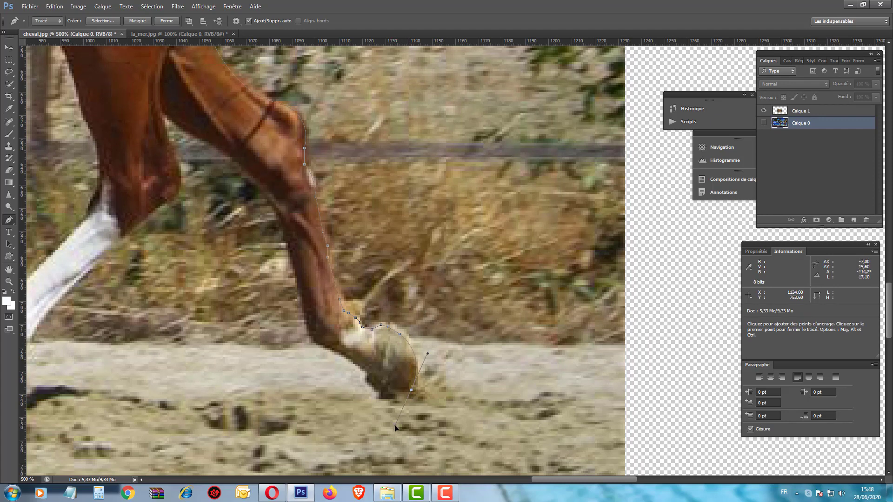
pyautogui.moveTo(393, 425); pyautogui.dragTo(396, 429)
pyautogui.click(411, 391)
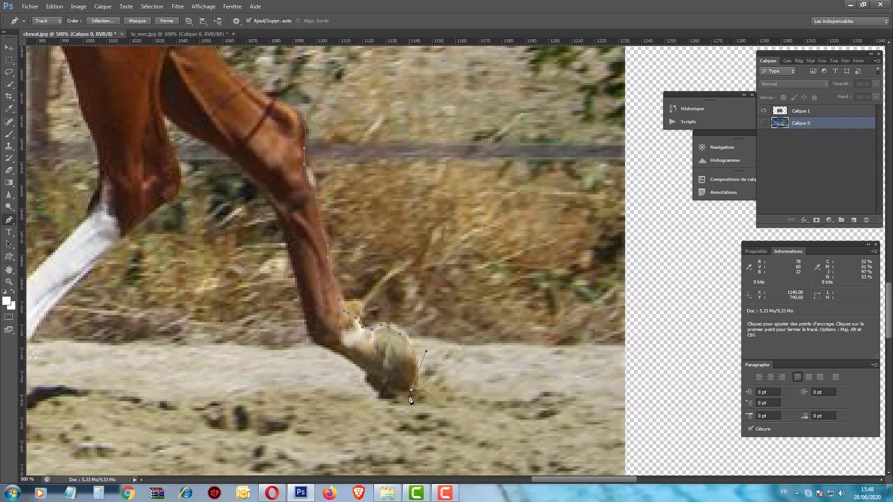
pyautogui.click(409, 397)
# Trace curved anchors along the hoof's underside and up the leg front
pyautogui.moveTo(321, 344); pyautogui.dragTo(337, 346)
pyautogui.moveTo(305, 320); pyautogui.dragTo(306, 308)
pyautogui.moveTo(275, 209)
pyautogui.mouseDown()
pyautogui.moveTo(255, 173)
pyautogui.moveTo(281, 223)
pyautogui.moveTo(377, 278)
pyautogui.mouseUp()
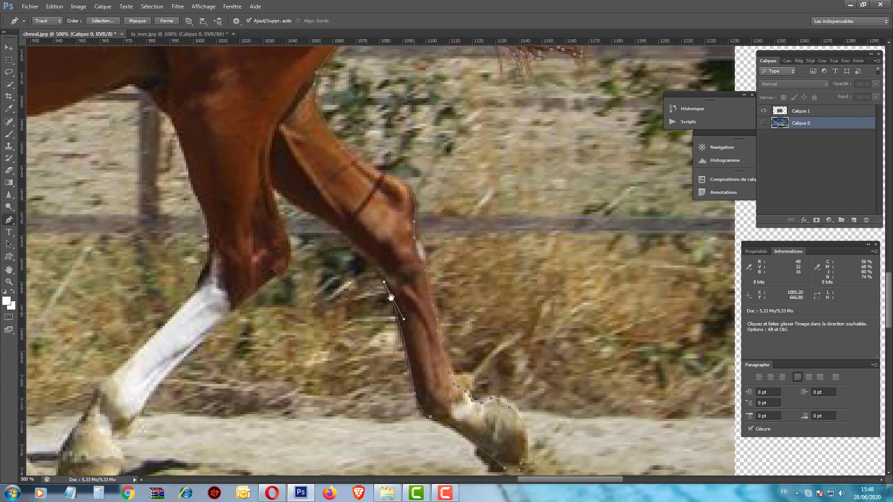
pyautogui.moveTo(303, 210); pyautogui.dragTo(250, 198)
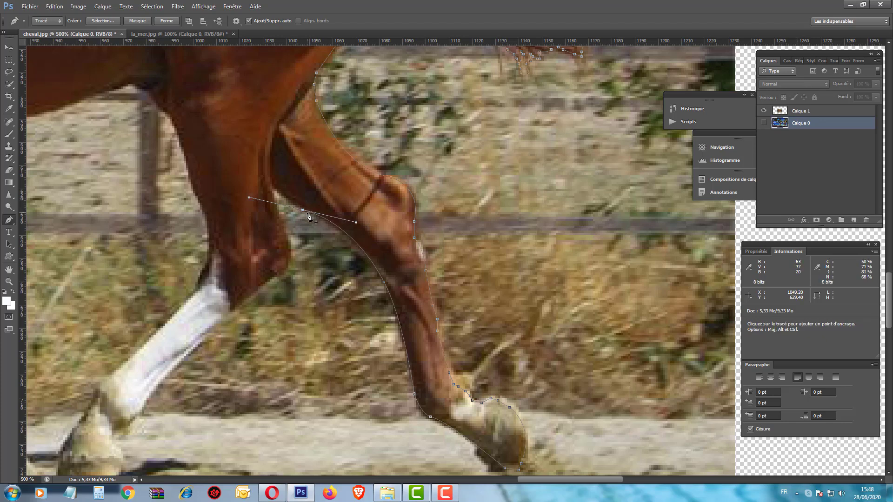
pyautogui.click(276, 191)
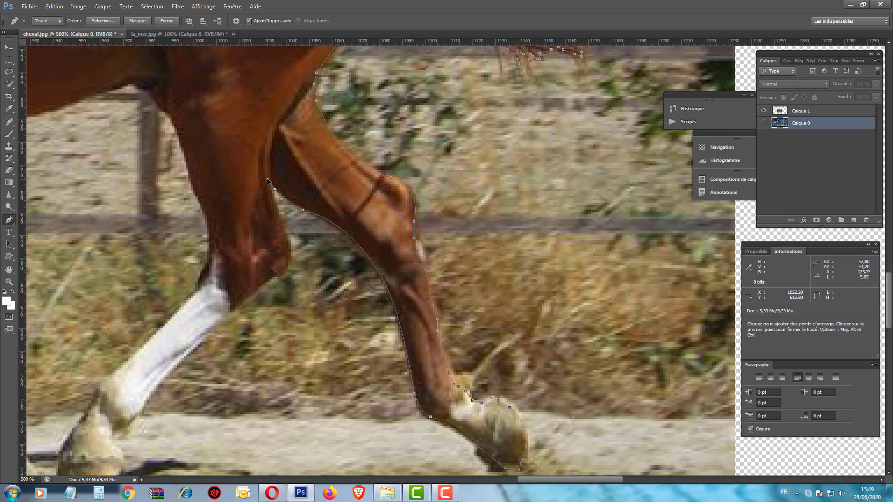
pyautogui.moveTo(268, 180); pyautogui.dragTo(274, 191)
# Add anchors down the leg edge toward the next hoof
pyautogui.click(290, 241)
pyautogui.moveTo(296, 247); pyautogui.dragTo(288, 239)
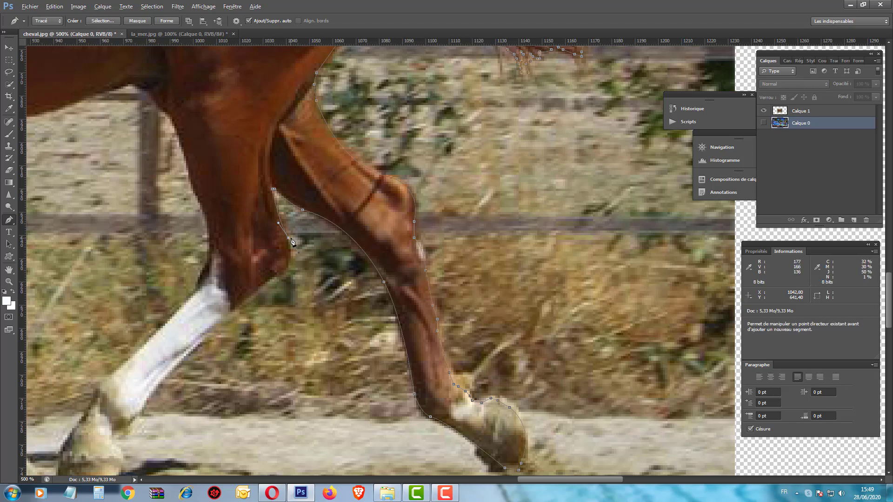
pyautogui.click(289, 259)
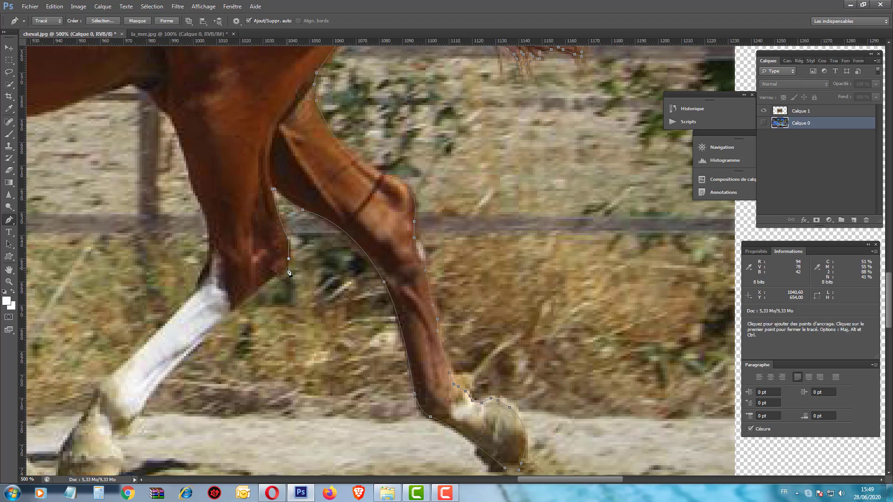
pyautogui.click(279, 275)
pyautogui.scroll(-3, 257, 294)
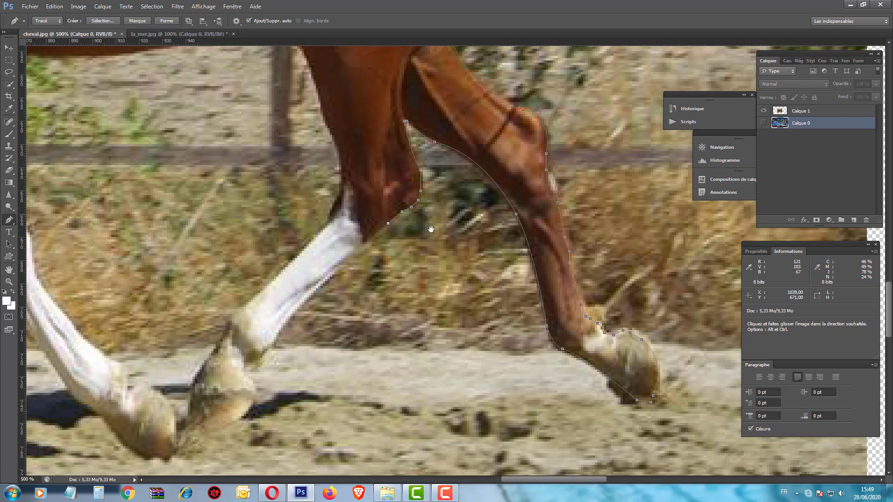
pyautogui.hscroll(-5, 257, 294)
# Trace curved and corner anchors around the hoof's lower edge
pyautogui.moveTo(333, 280); pyautogui.dragTo(322, 289)
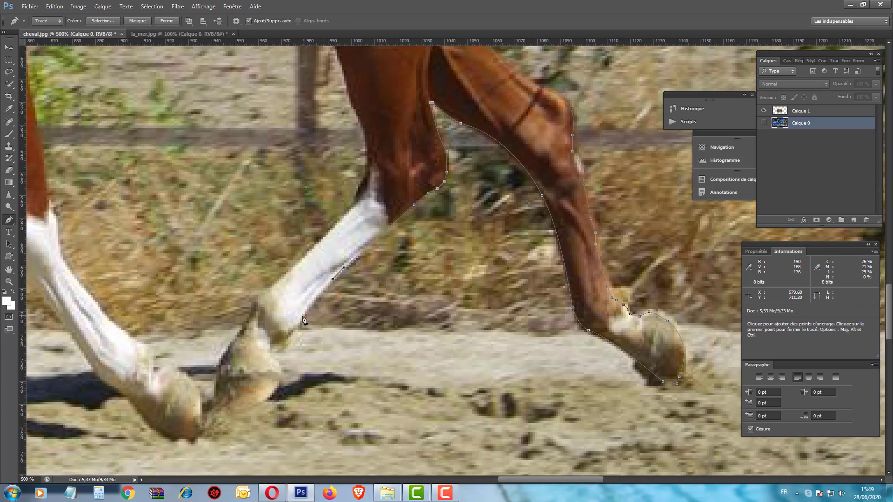
pyautogui.moveTo(300, 328); pyautogui.dragTo(299, 328)
pyautogui.keyDown('alt'); pyautogui.click(298, 325); pyautogui.keyUp('alt')
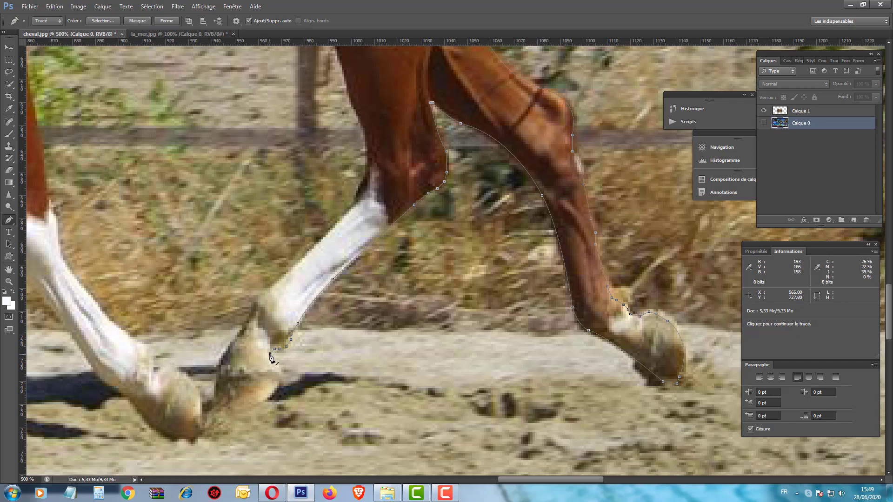
pyautogui.moveTo(275, 363)
pyautogui.mouseDown()
pyautogui.moveTo(279, 372)
pyautogui.moveTo(348, 246)
pyautogui.mouseUp()
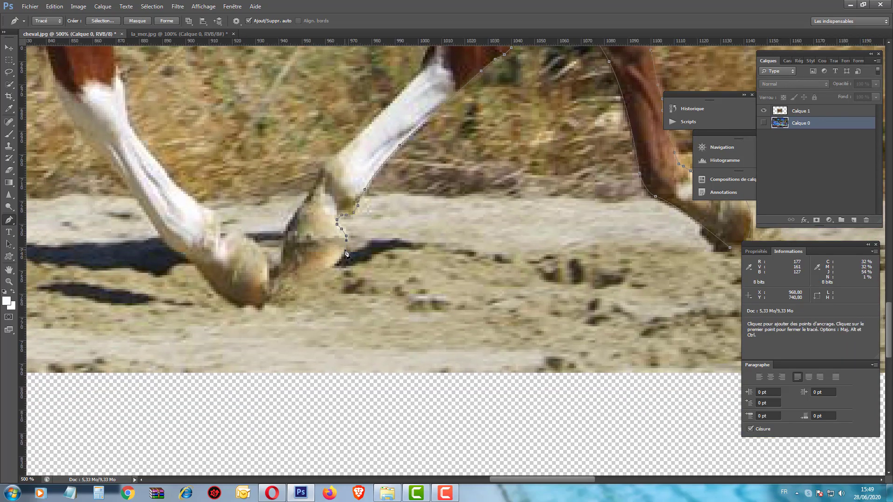
pyautogui.moveTo(334, 262); pyautogui.dragTo(330, 265)
pyautogui.click(301, 278)
pyautogui.click(287, 275)
# Carry the path up the hoof's side and onto the white leg's edge
pyautogui.click(283, 267)
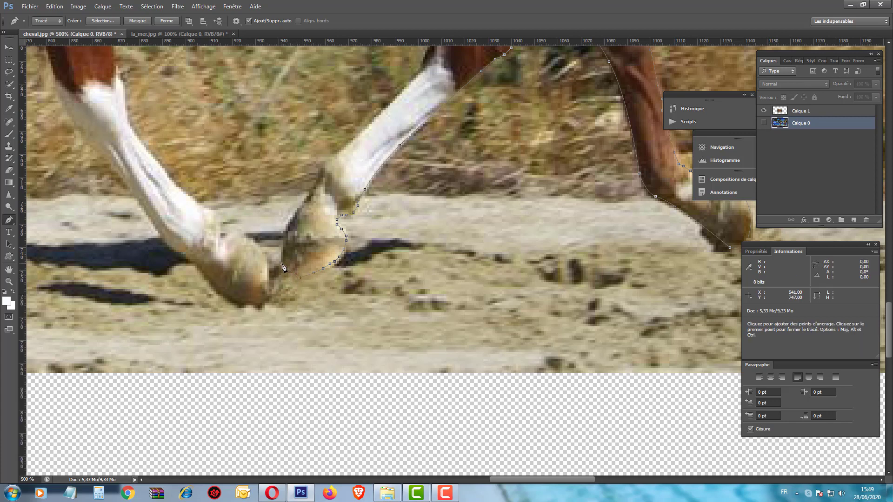
pyautogui.moveTo(277, 254); pyautogui.dragTo(277, 254)
pyautogui.click(283, 238)
pyautogui.click(308, 202)
pyautogui.click(321, 171)
pyautogui.moveTo(415, 64); pyautogui.dragTo(375, 205)
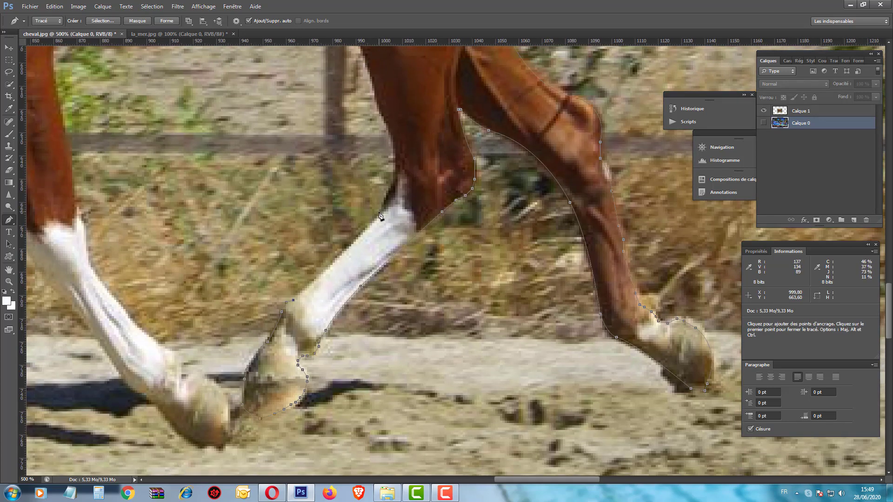
# Add curved and corner anchors higher up the white-socked leg
pyautogui.click(390, 201)
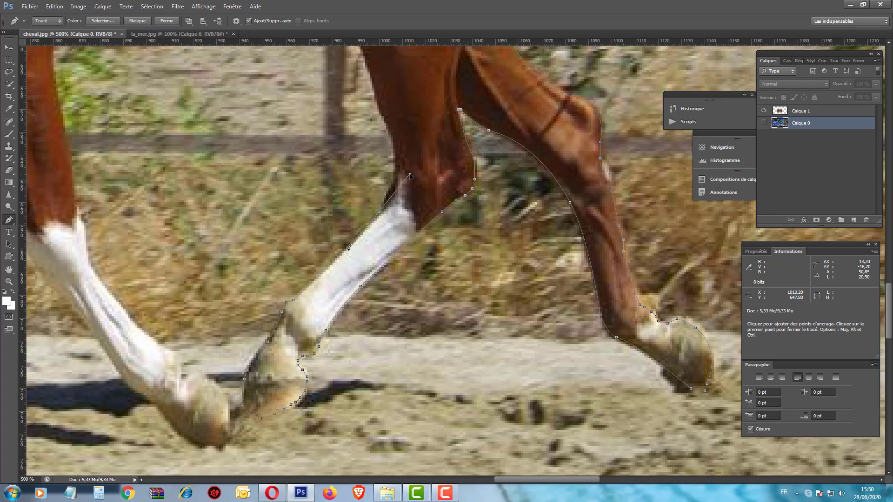
pyautogui.moveTo(410, 175)
pyautogui.mouseDown()
pyautogui.moveTo(411, 151)
pyautogui.moveTo(416, 166)
pyautogui.mouseUp()
pyautogui.moveTo(416, 167); pyautogui.dragTo(411, 167)
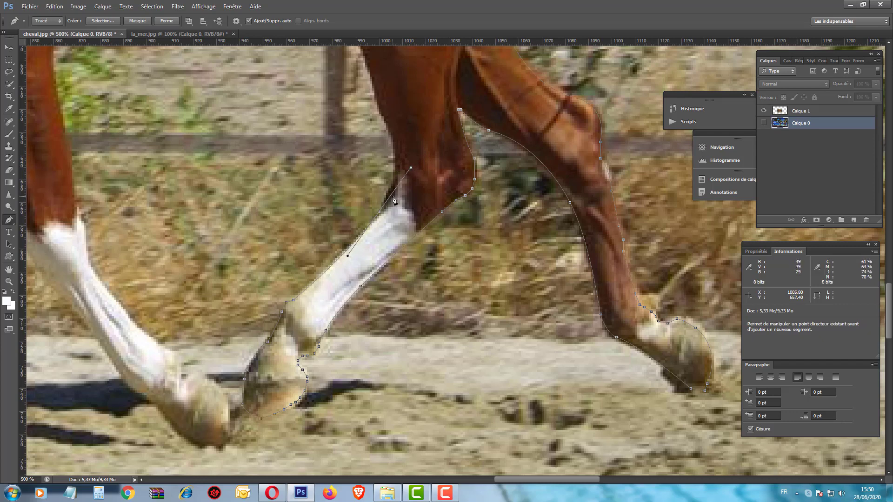
pyautogui.keyDown('alt'); pyautogui.click(380, 213); pyautogui.keyUp('alt')
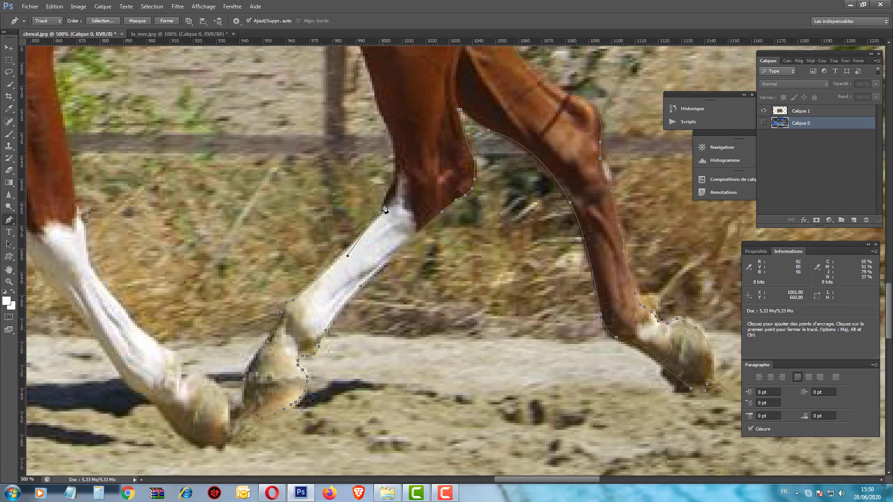
pyautogui.click(391, 193)
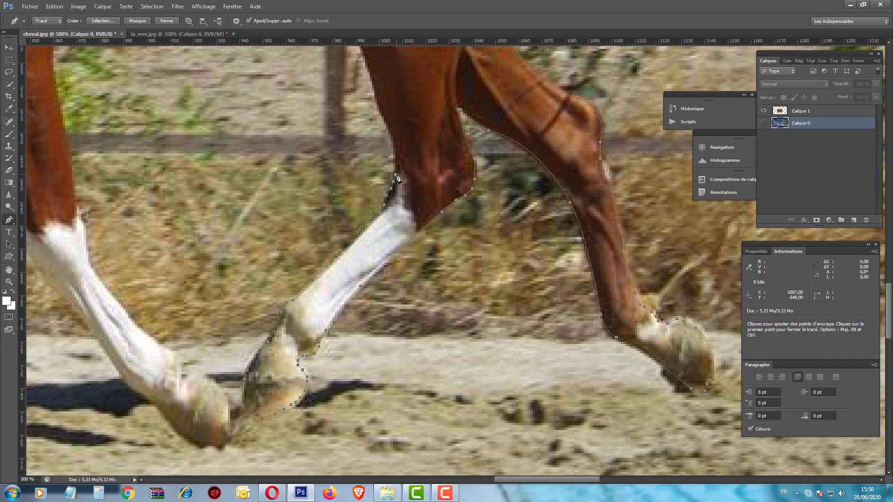
pyautogui.click(396, 175)
pyautogui.moveTo(395, 147)
pyautogui.mouseDown()
pyautogui.moveTo(403, 288)
pyautogui.moveTo(397, 269)
pyautogui.mouseUp()
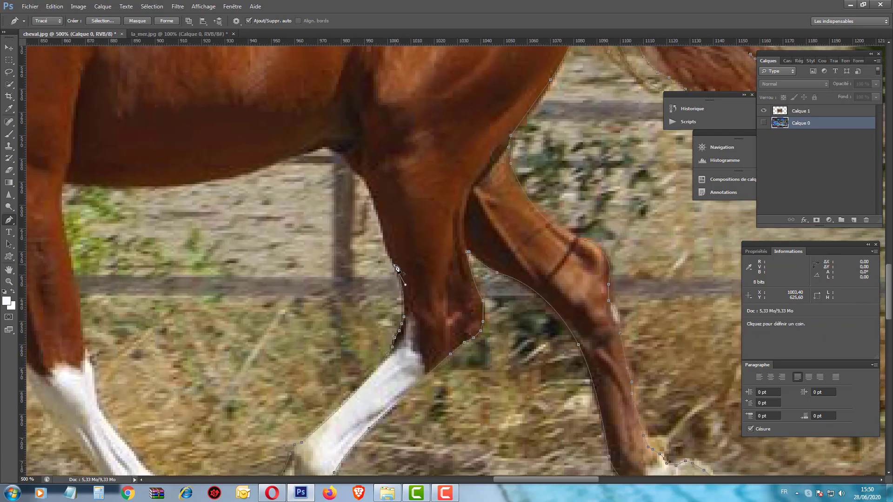
# Trace the inner leg edge up to the belly, fixing a misplaced anchor as a corner
pyautogui.click(382, 236)
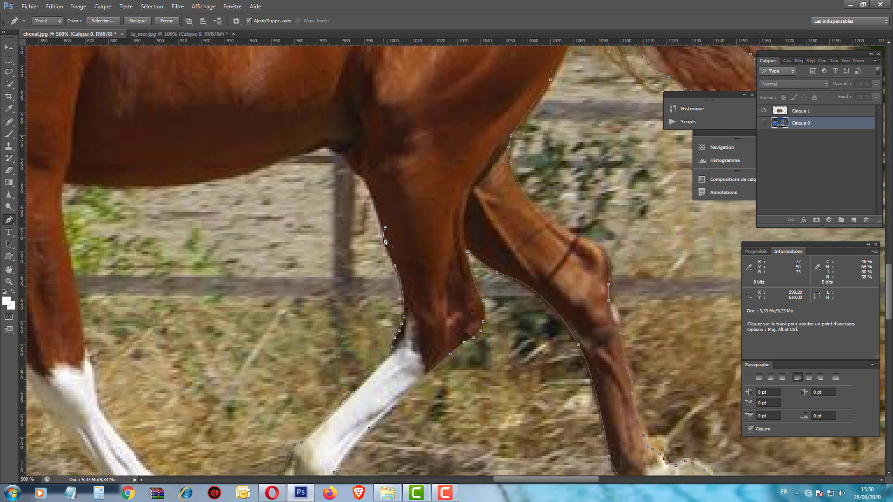
pyautogui.moveTo(359, 179); pyautogui.dragTo(336, 159)
pyautogui.press('alt')
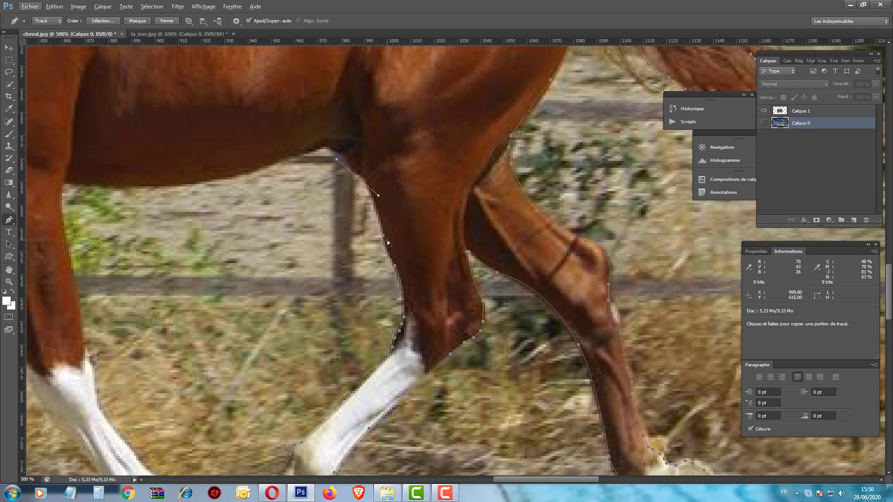
pyautogui.hotkey('ctrl', 'z')
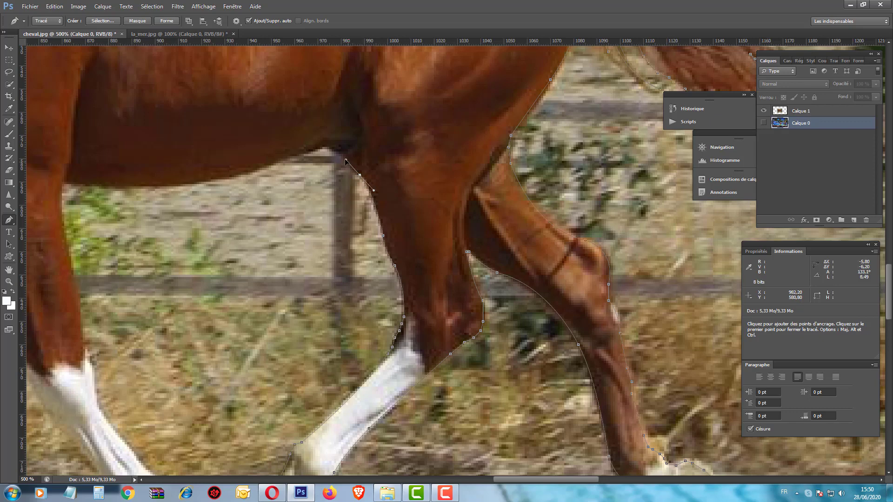
pyautogui.moveTo(346, 161); pyautogui.dragTo(345, 160)
pyautogui.press('alt')
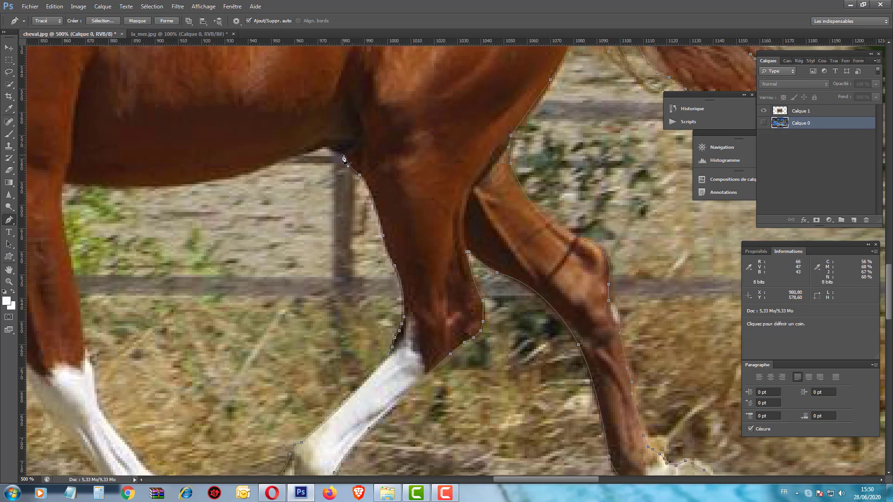
pyautogui.keyDown('alt'); pyautogui.click(345, 159); pyautogui.keyUp('alt')
pyautogui.click(324, 146)
# Curve the path along the belly and start down the next leg's front
pyautogui.moveTo(241, 224); pyautogui.dragTo(387, 272)
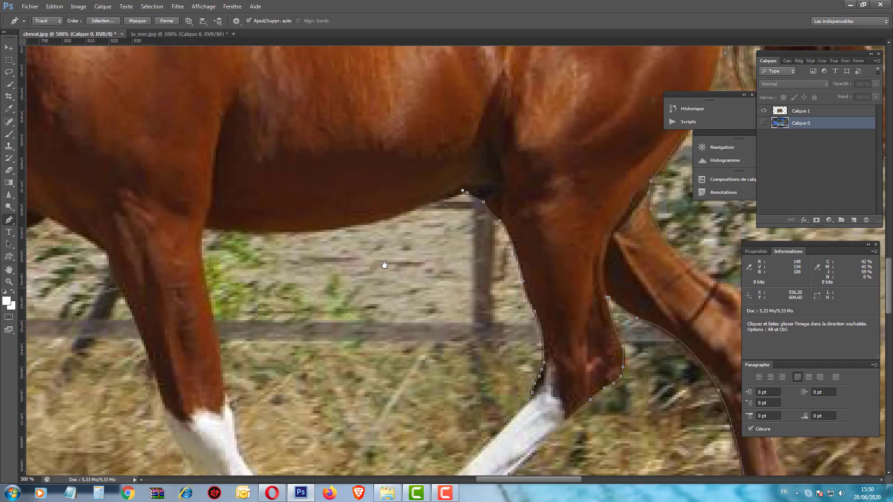
pyautogui.moveTo(210, 232)
pyautogui.mouseDown()
pyautogui.moveTo(110, 199)
pyautogui.moveTo(87, 219)
pyautogui.moveTo(49, 215)
pyautogui.mouseUp()
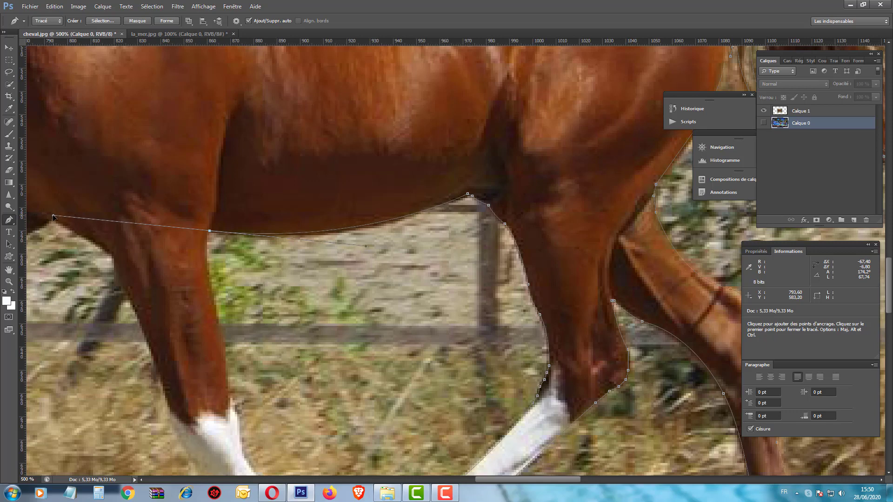
pyautogui.keyDown('alt'); pyautogui.click(210, 230); pyautogui.keyUp('alt')
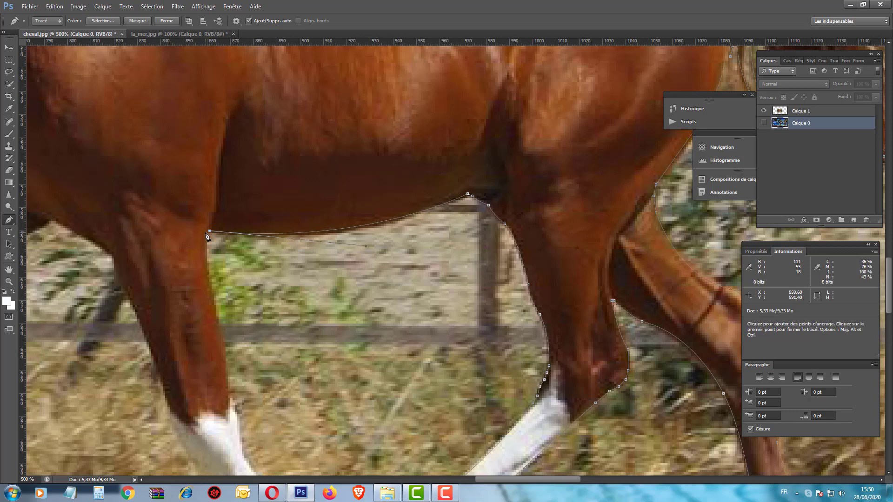
pyautogui.click(212, 297)
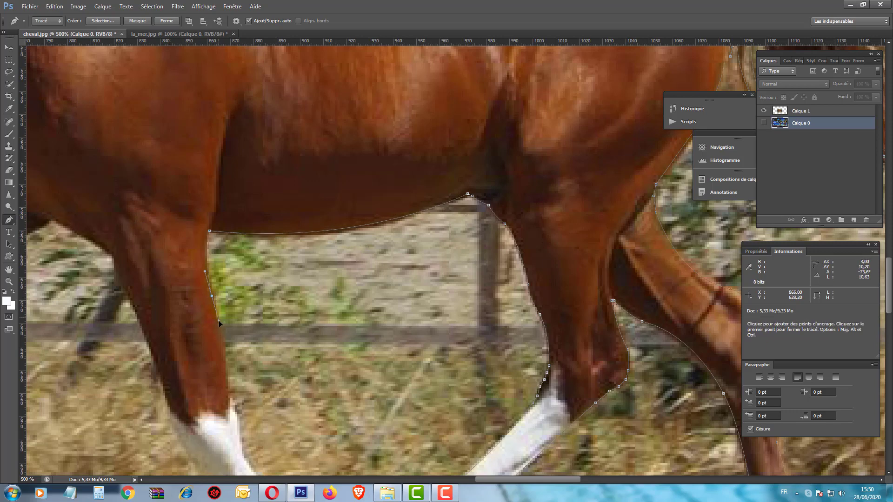
pyautogui.moveTo(222, 333); pyautogui.dragTo(220, 333)
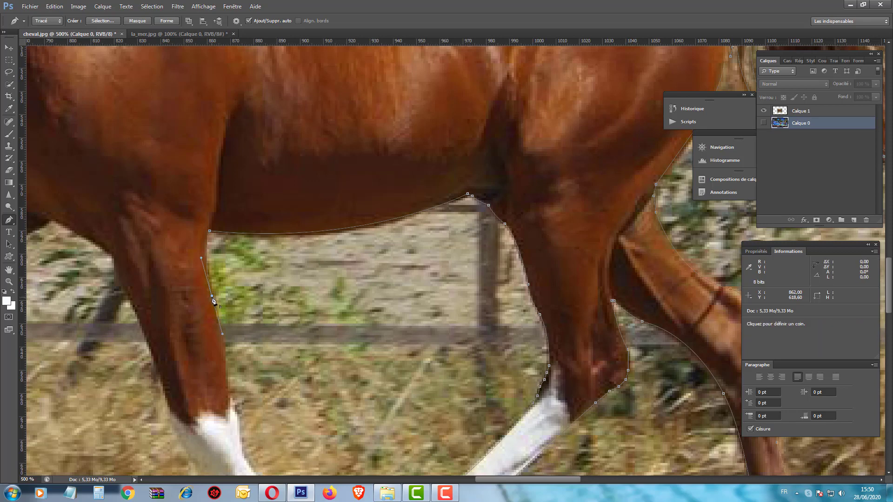
pyautogui.click(217, 326)
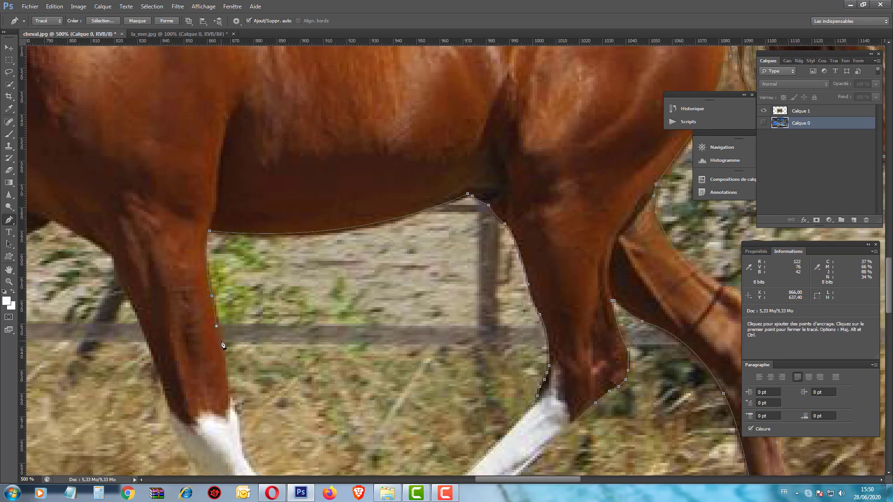
# Add anchors down the leg and its white sock toward the hoof
pyautogui.scroll(-5, 224, 321)
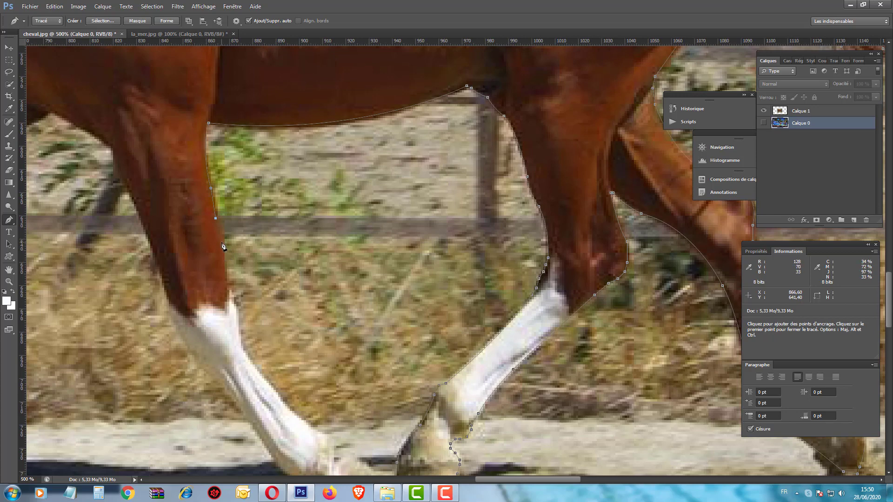
pyautogui.click(226, 272)
pyautogui.moveTo(225, 285); pyautogui.dragTo(226, 285)
pyautogui.moveTo(239, 339); pyautogui.dragTo(238, 361)
pyautogui.click(248, 362)
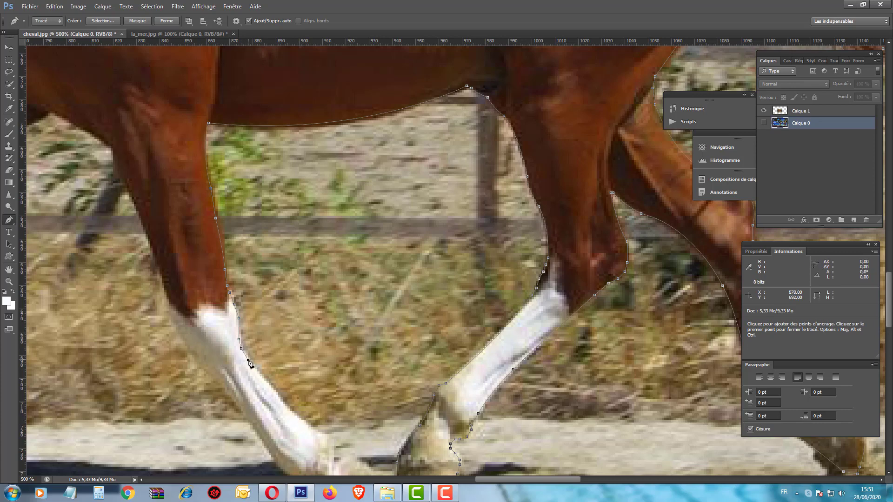
pyautogui.click(257, 372)
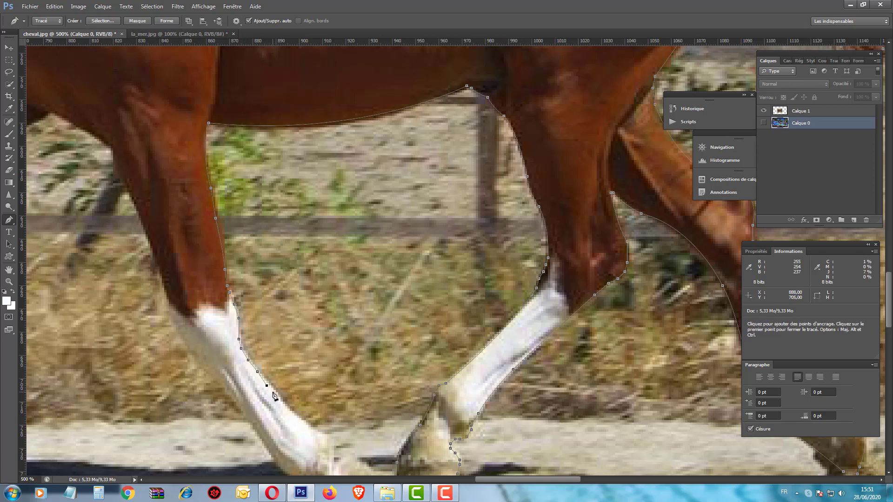
pyautogui.click(273, 393)
pyautogui.click(285, 403)
pyautogui.click(294, 418)
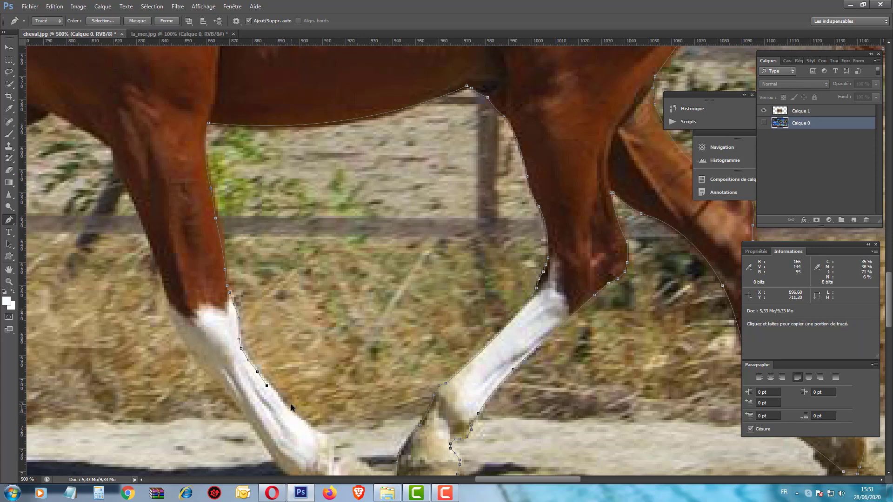
# Replace a stray sock anchor and extend the curve down to the hoof
pyautogui.hotkey('ctrl', 'z')
pyautogui.moveTo(282, 401); pyautogui.dragTo(283, 405)
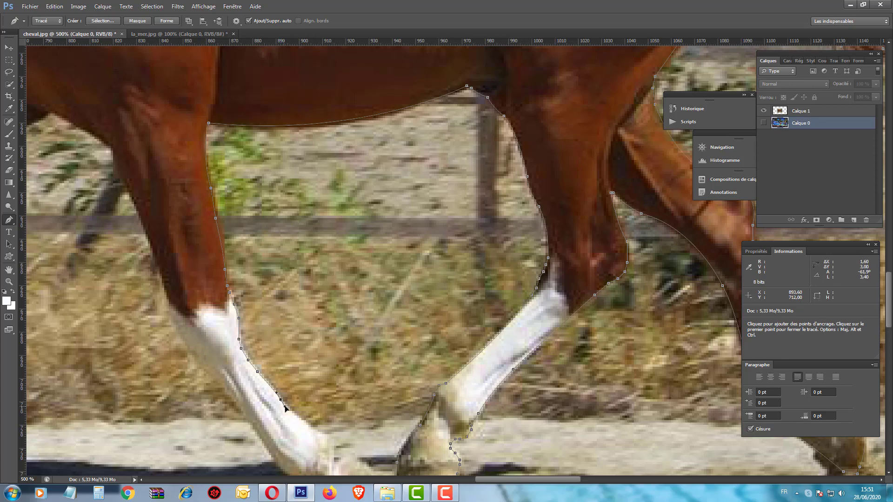
pyautogui.click(316, 430)
pyautogui.moveTo(327, 439); pyautogui.dragTo(282, 329)
pyautogui.press('space')
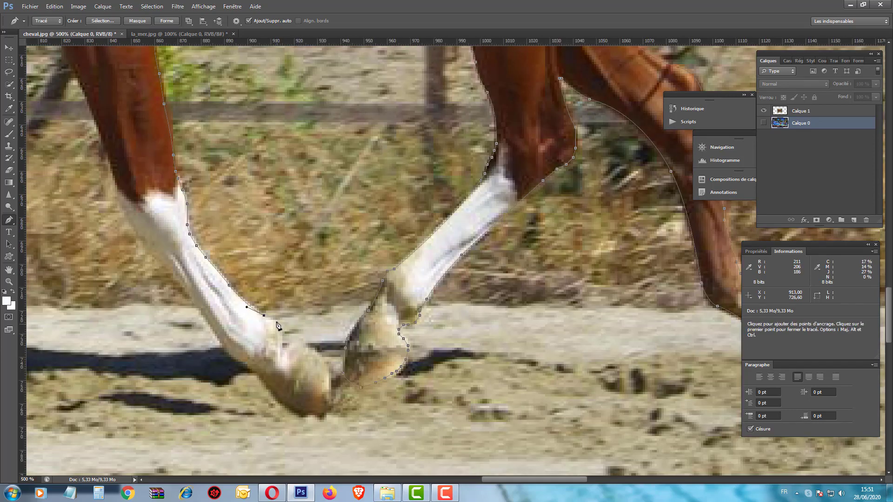
# Place corner anchors on the front hoof's edge, undoing a misplaced pair
pyautogui.click(285, 352)
pyautogui.click(296, 341)
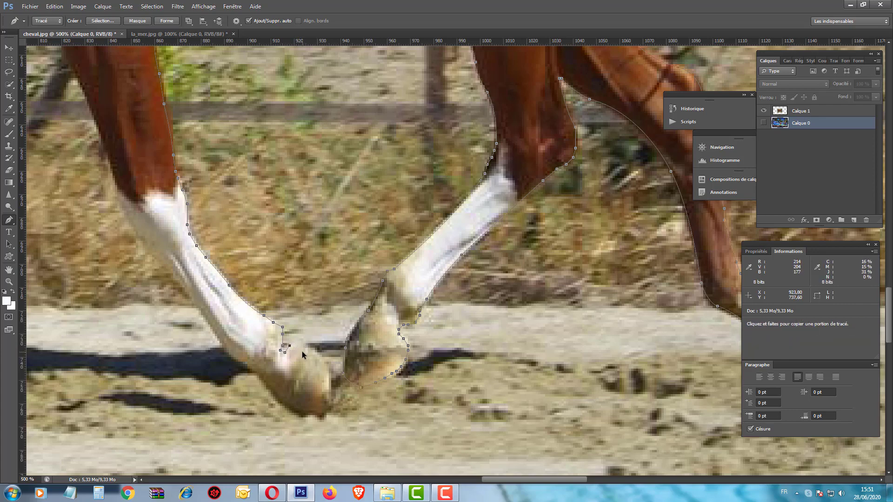
pyautogui.hotkey('ctrl', 'z')
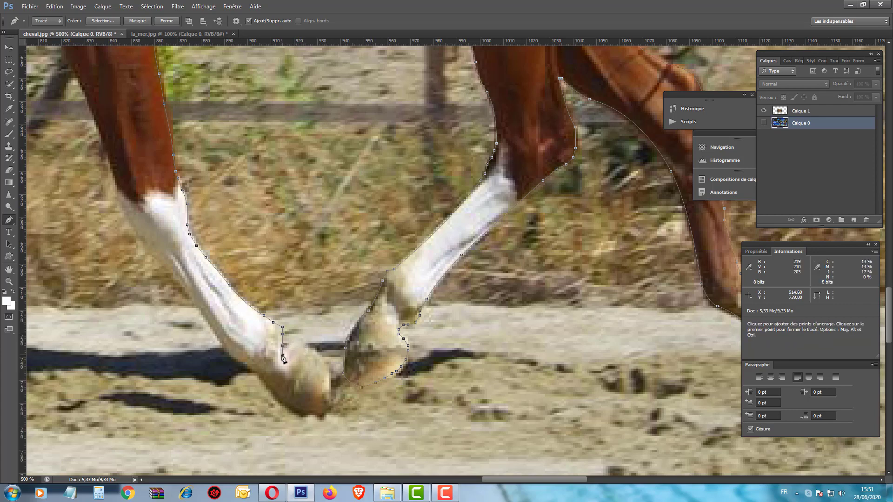
pyautogui.click(283, 354)
pyautogui.click(299, 344)
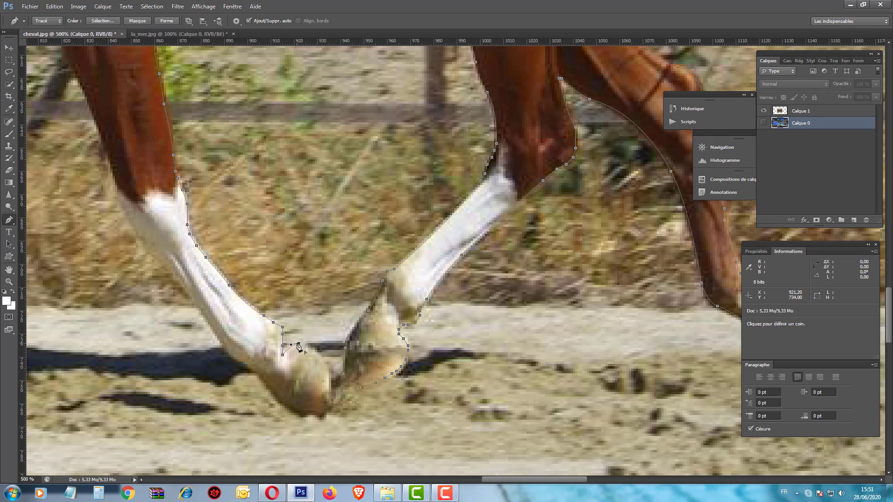
# Curve the horse path down around the hoof's bottom and back up to its base
pyautogui.moveTo(327, 364); pyautogui.dragTo(332, 378)
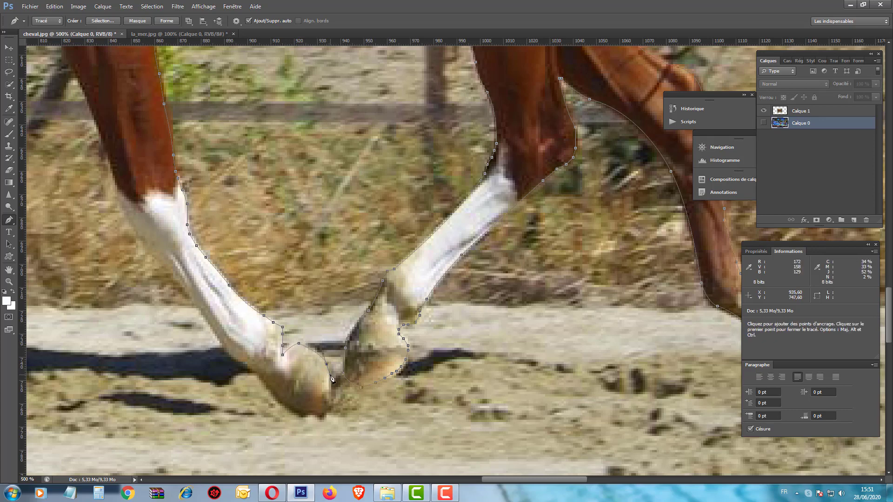
pyautogui.click(326, 412)
pyautogui.moveTo(306, 416); pyautogui.dragTo(298, 417)
pyautogui.moveTo(157, 257); pyautogui.dragTo(129, 229)
pyautogui.click(123, 198)
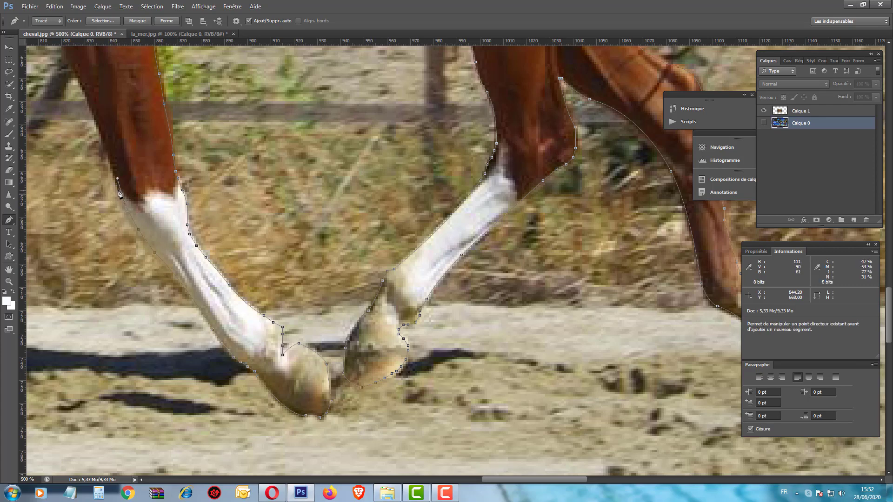
pyautogui.moveTo(135, 225); pyautogui.dragTo(243, 381)
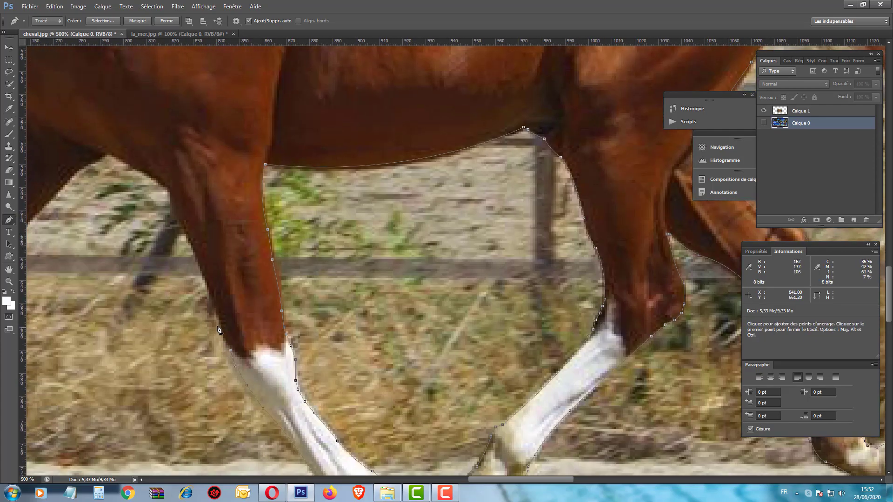
# Trace anchors up the leg edge to where the belly meets the dark leg
pyautogui.click(224, 338)
pyautogui.moveTo(181, 227); pyautogui.dragTo(165, 202)
pyautogui.moveTo(170, 193); pyautogui.dragTo(167, 187)
pyautogui.moveTo(298, 380); pyautogui.dragTo(536, 460)
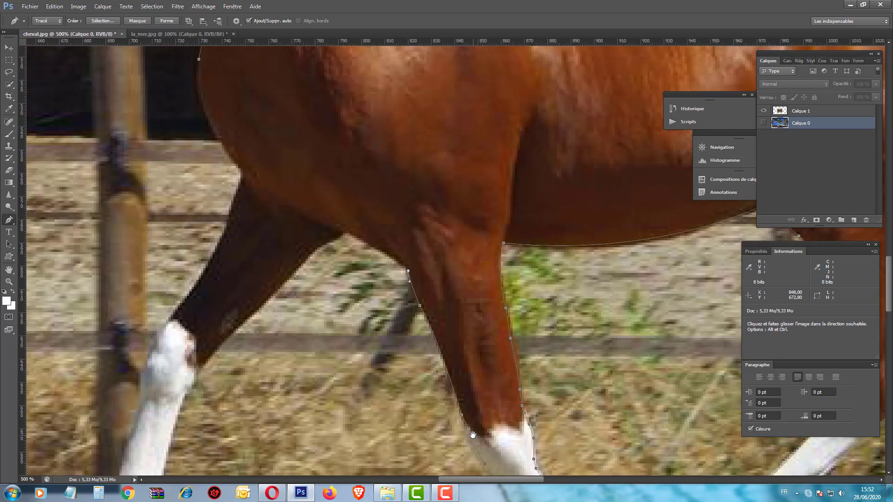
pyautogui.moveTo(348, 231); pyautogui.dragTo(297, 207)
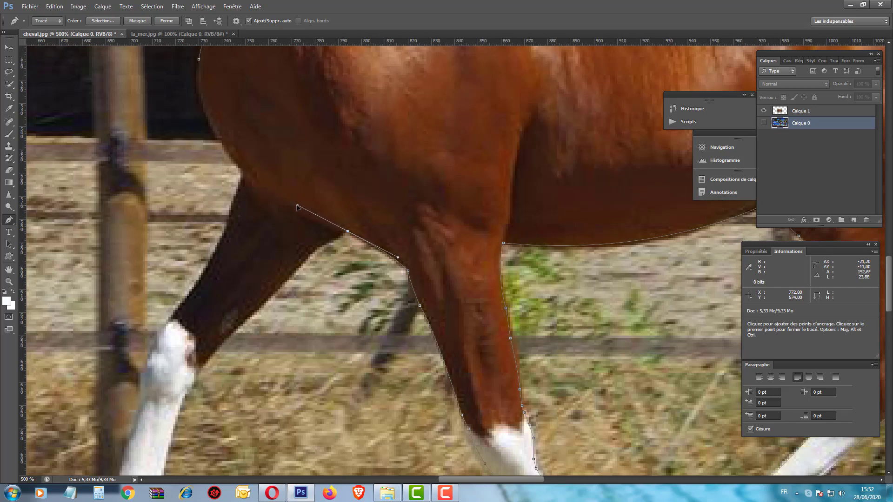
pyautogui.keyDown('alt'); pyautogui.click(348, 232); pyautogui.keyUp('alt')
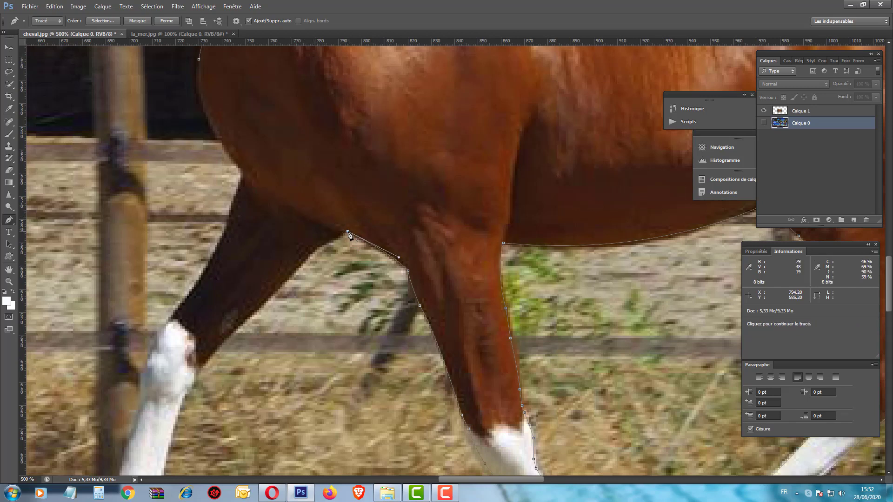
pyautogui.click(326, 242)
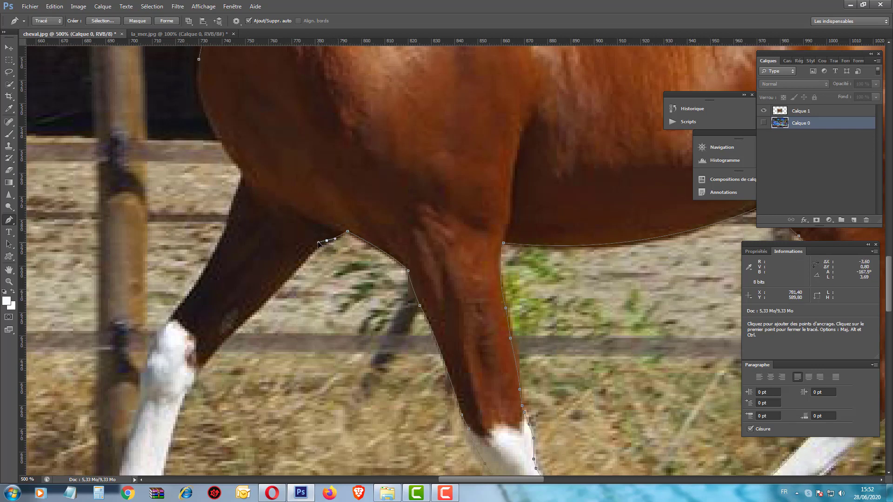
pyautogui.moveTo(319, 243); pyautogui.dragTo(318, 243)
# Continue anchors down the dark leg's edge, redoing the misplaced lower ones
pyautogui.moveTo(268, 298); pyautogui.dragTo(252, 319)
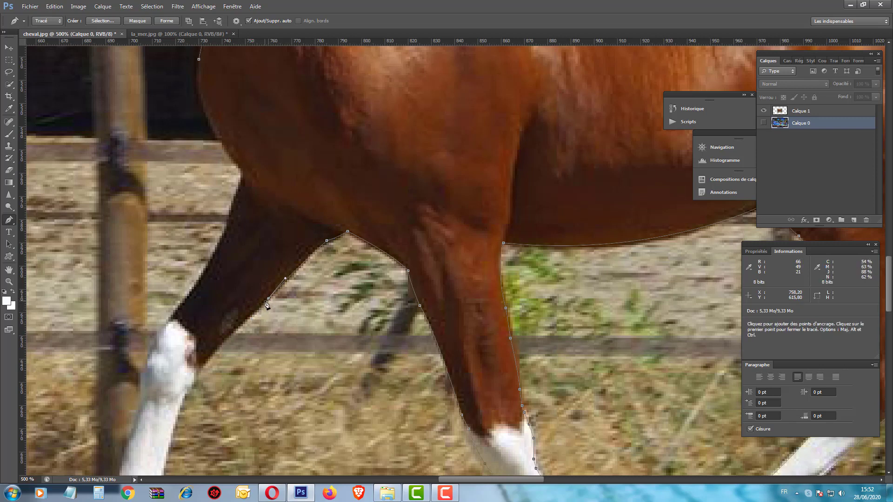
pyautogui.click(263, 303)
pyautogui.click(245, 319)
pyautogui.click(237, 329)
pyautogui.moveTo(205, 360); pyautogui.dragTo(198, 371)
pyautogui.hotkey('ctrl', 'alt', 'z')
pyautogui.hotkey('ctrl', 'alt', 'z')
pyautogui.moveTo(197, 377); pyautogui.dragTo(195, 381)
# Trace corner and smooth anchors down the white lower leg to its bottom
pyautogui.press('space')
pyautogui.moveTo(209, 344); pyautogui.dragTo(239, 227)
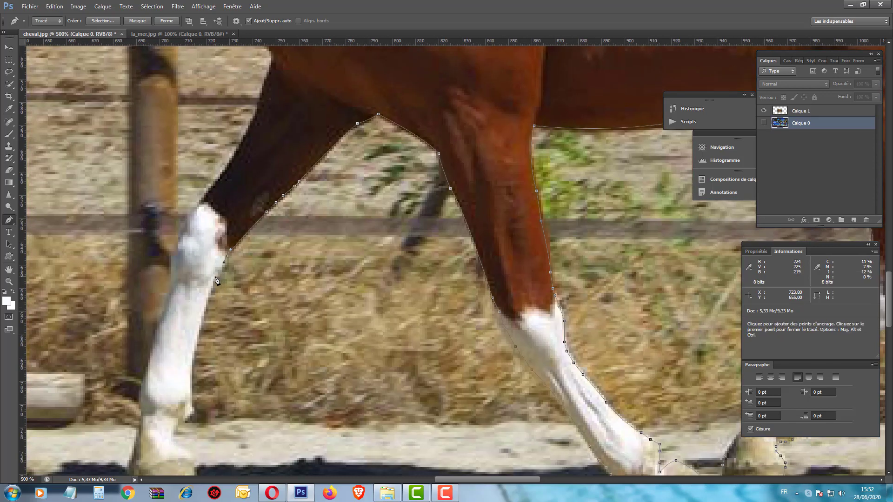
pyautogui.moveTo(224, 263); pyautogui.dragTo(204, 277)
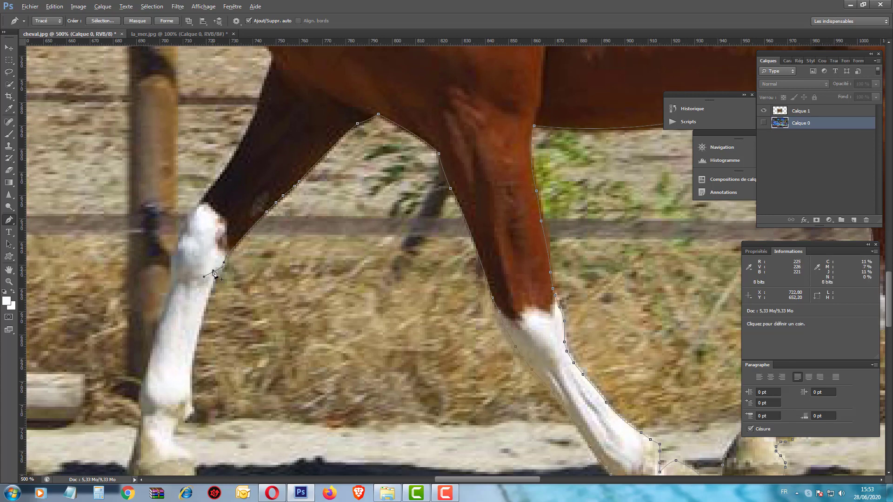
pyautogui.keyDown('alt'); pyautogui.click(213, 273); pyautogui.keyUp('alt')
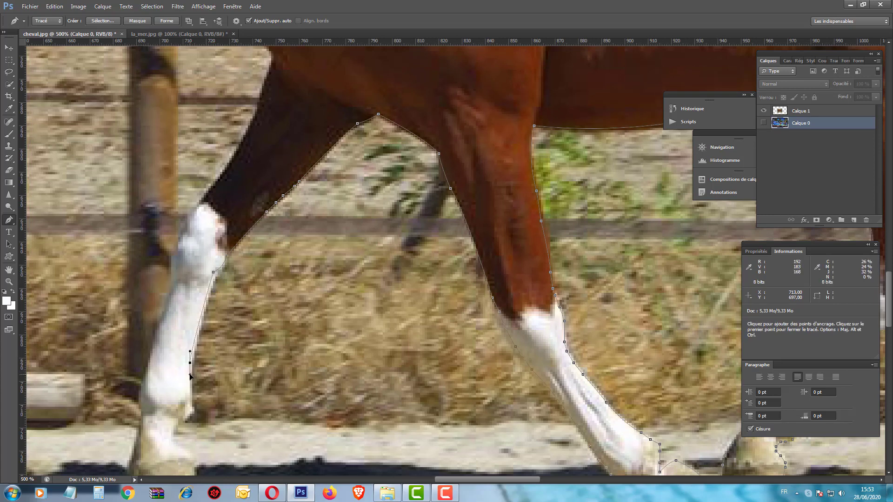
pyautogui.hotkey('ctrl', 'alt')
pyautogui.click(213, 281)
pyautogui.moveTo(191, 385); pyautogui.dragTo(190, 417)
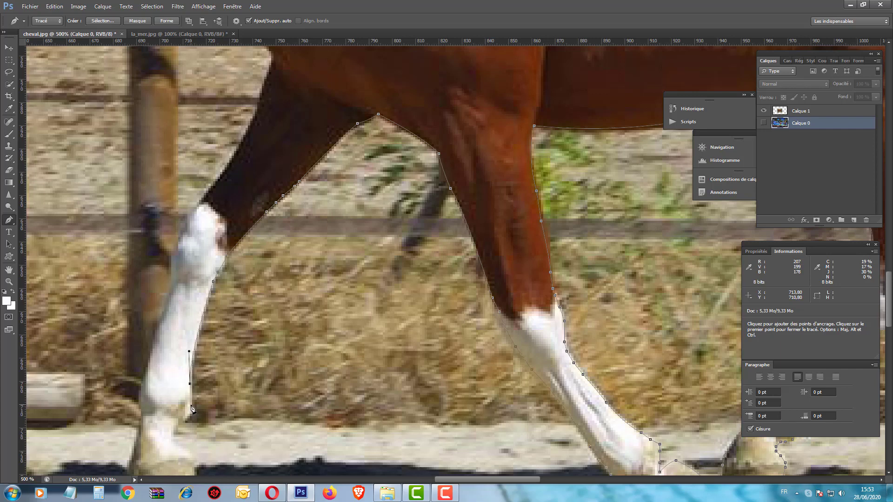
pyautogui.click(190, 406)
# Curve the path around the front and bottom of the hoof
pyautogui.moveTo(190, 421); pyautogui.dragTo(247, 297)
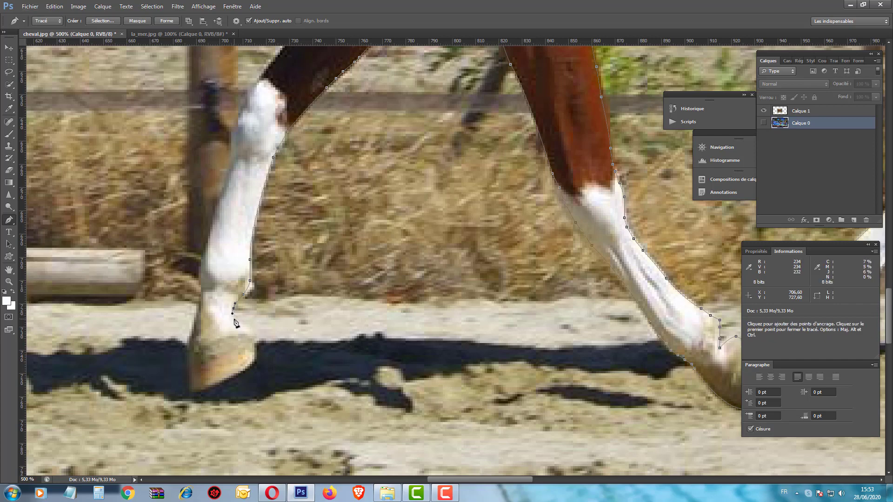
pyautogui.click(232, 317)
pyautogui.moveTo(253, 345); pyautogui.dragTo(256, 358)
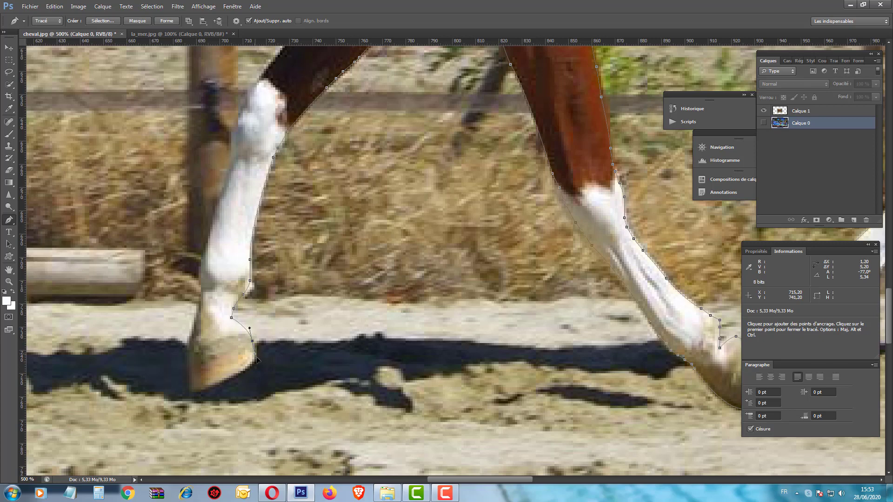
pyautogui.click(252, 358)
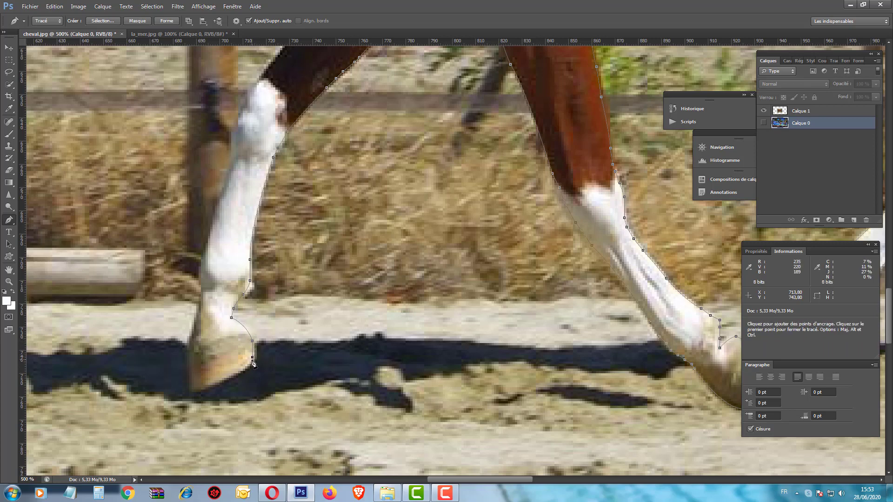
pyautogui.click(239, 373)
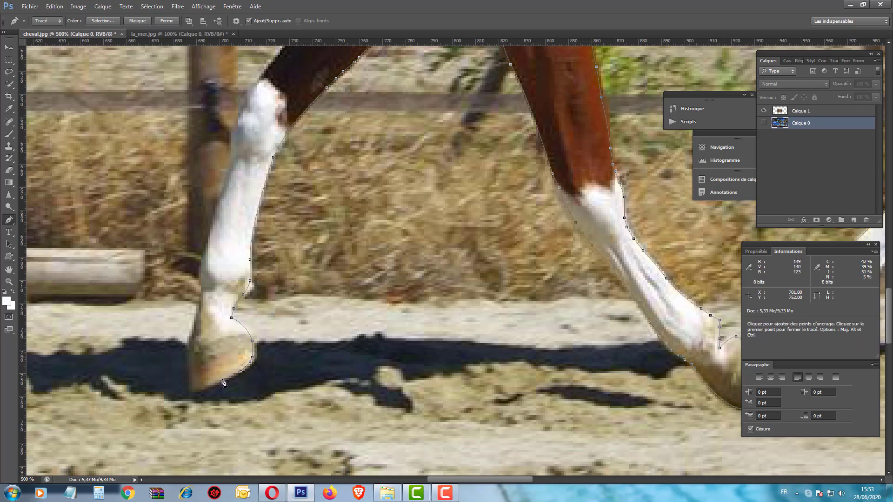
pyautogui.click(192, 393)
pyautogui.moveTo(179, 396); pyautogui.dragTo(179, 396)
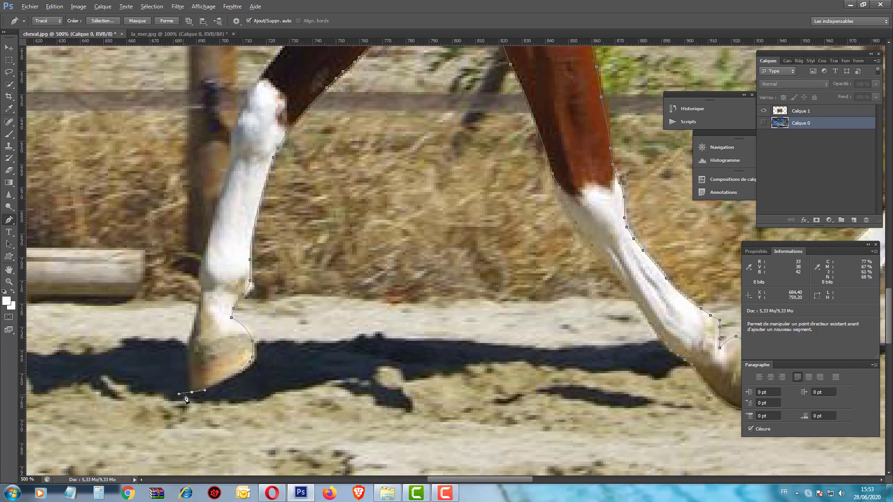
# Take the path up the back of the hoof with a sharp corner anchor
pyautogui.click(188, 355)
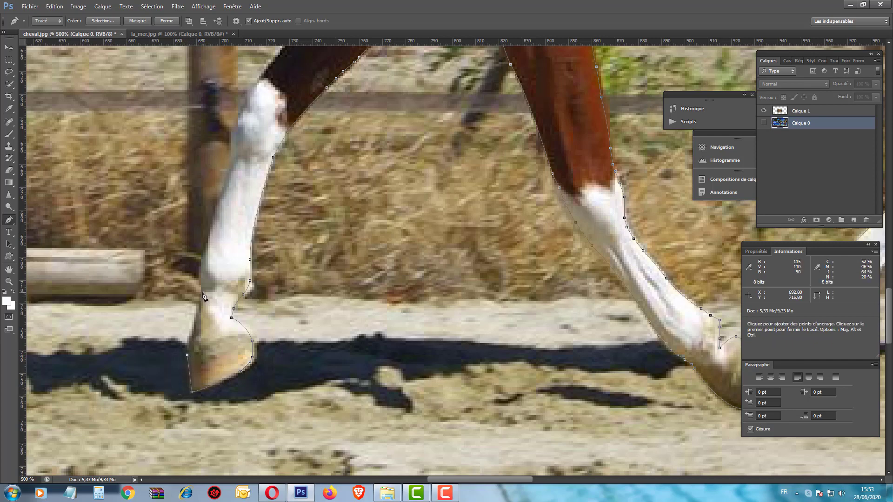
pyautogui.press('alt')
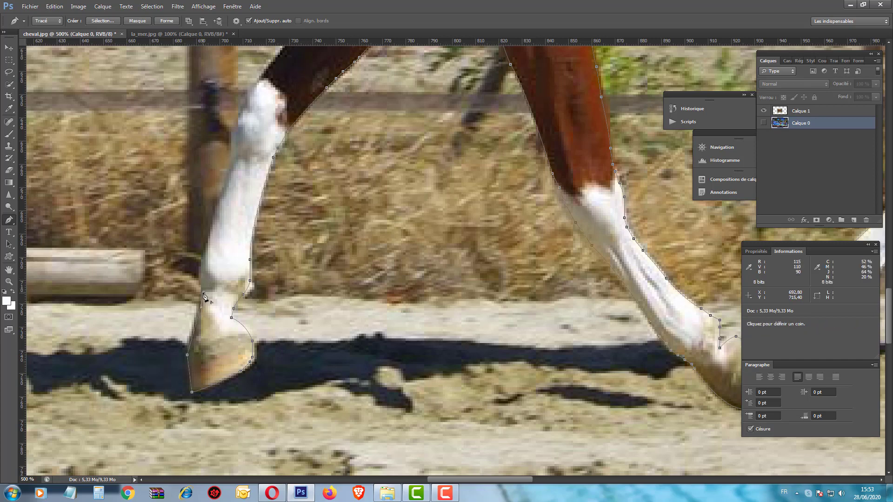
pyautogui.keyDown('alt'); pyautogui.click(204, 296); pyautogui.keyUp('alt')
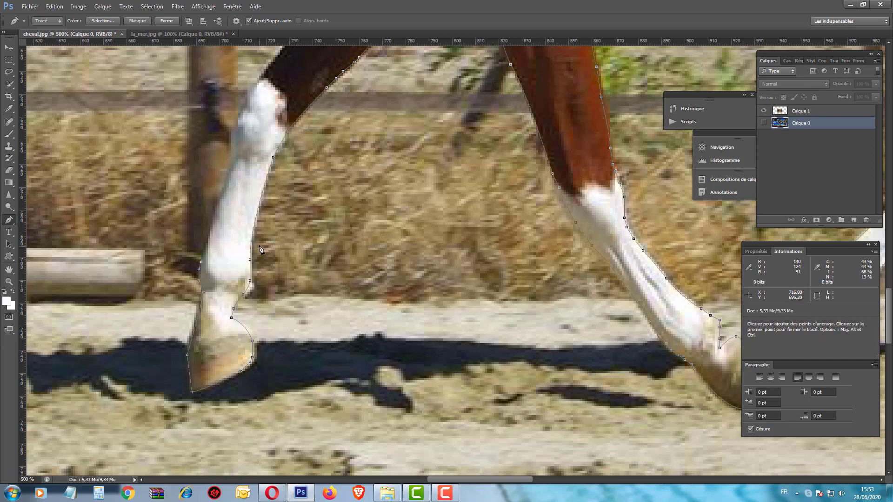
pyautogui.moveTo(234, 205); pyautogui.dragTo(243, 296)
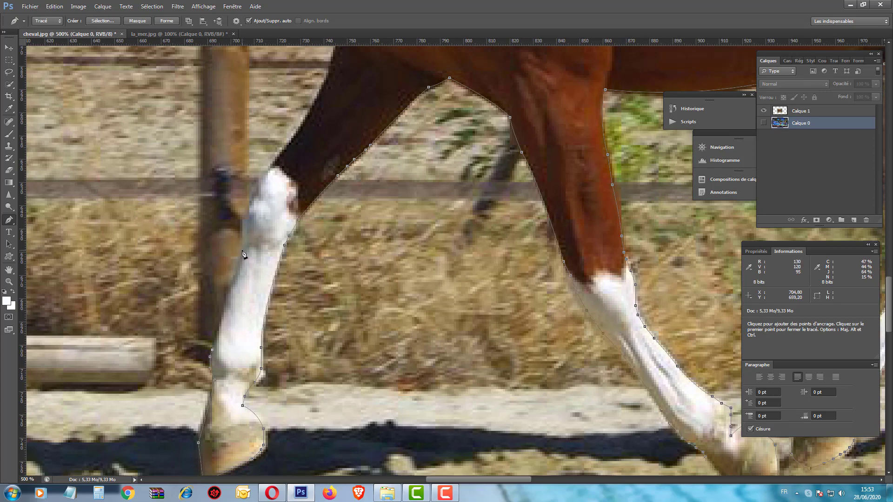
pyautogui.press('ctrl')
# Cancel the Save As dialog and place anchors up the dark leg's front edge
pyautogui.hotkey('ctrl', 'shift', 's')
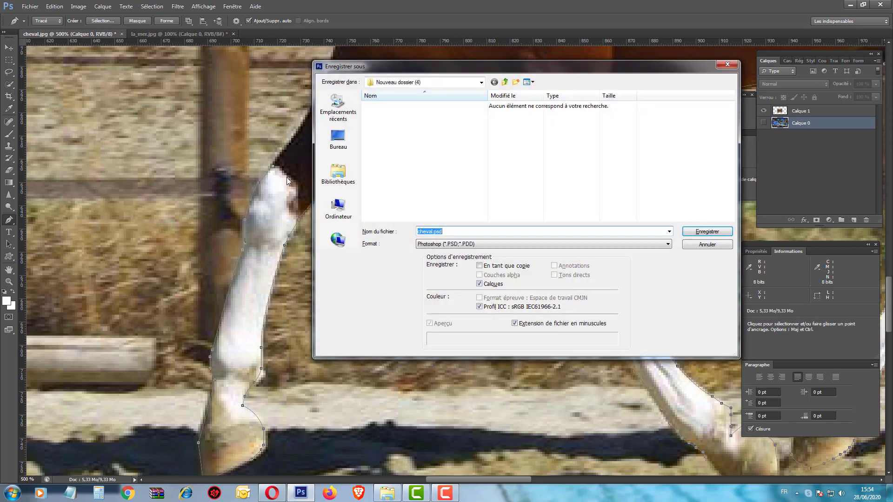
pyautogui.press('Escape')
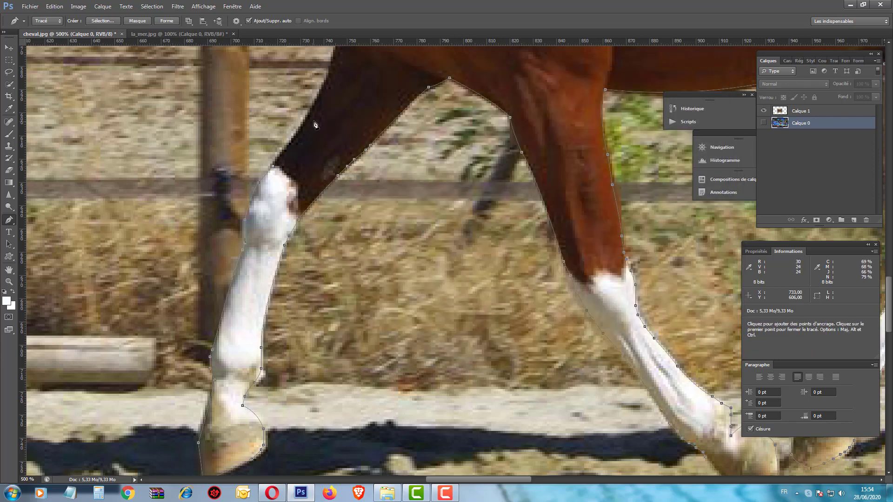
pyautogui.scroll(2, 281, 295)
pyautogui.scroll(2, 281, 295)
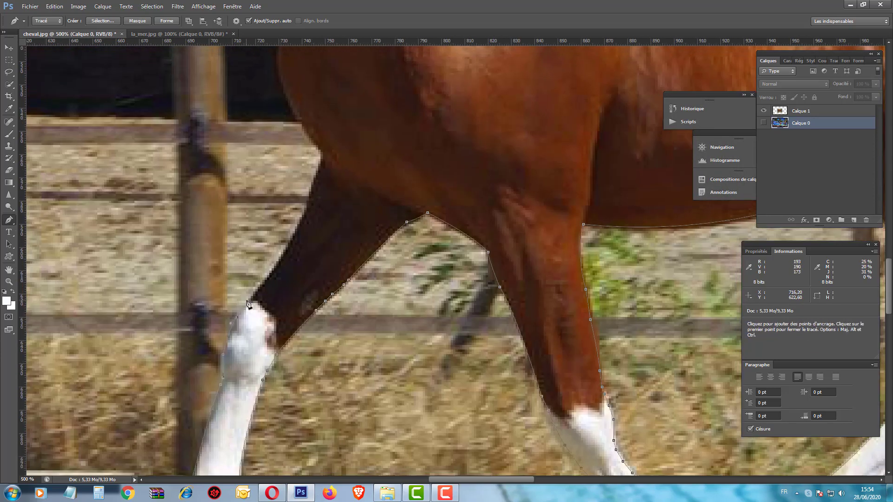
pyautogui.click(298, 247)
pyautogui.click(309, 199)
pyautogui.click(320, 150)
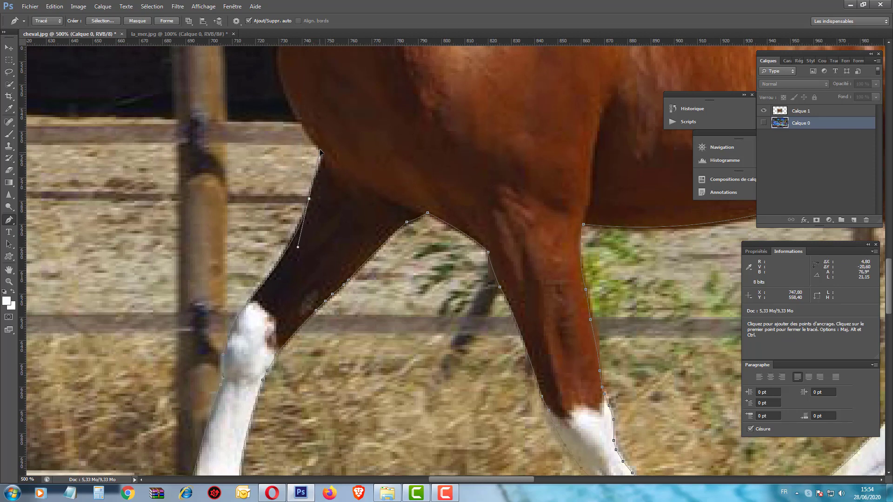
pyautogui.hotkey('ctrl', 'z')
pyautogui.click(323, 160)
# Trace the chest and close the path at its starting anchor
pyautogui.moveTo(385, 207); pyautogui.dragTo(426, 418)
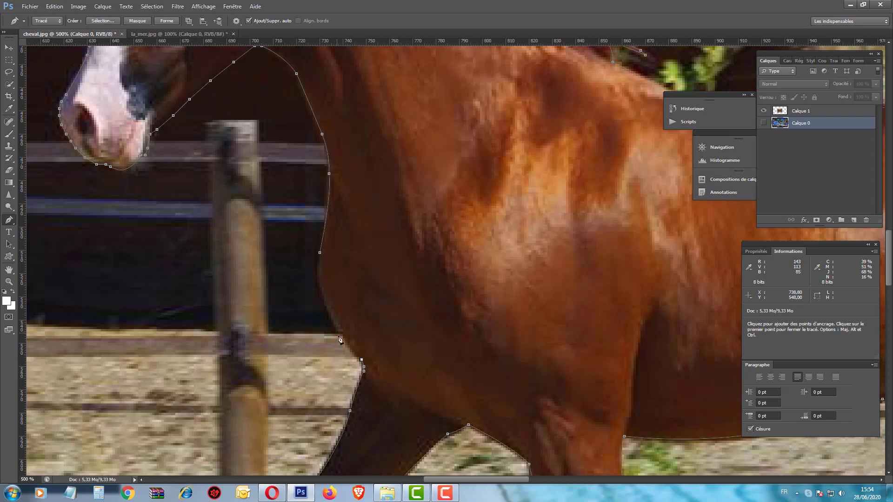
pyautogui.click(322, 290)
pyautogui.moveTo(323, 289); pyautogui.dragTo(322, 313)
pyautogui.click(320, 254)
pyautogui.moveTo(321, 258); pyautogui.dragTo(317, 228)
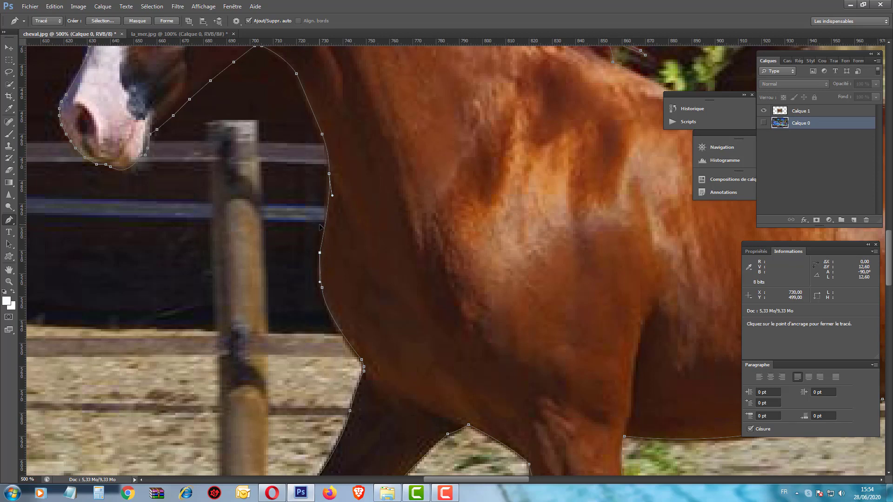
pyautogui.moveTo(320, 227); pyautogui.dragTo(324, 225)
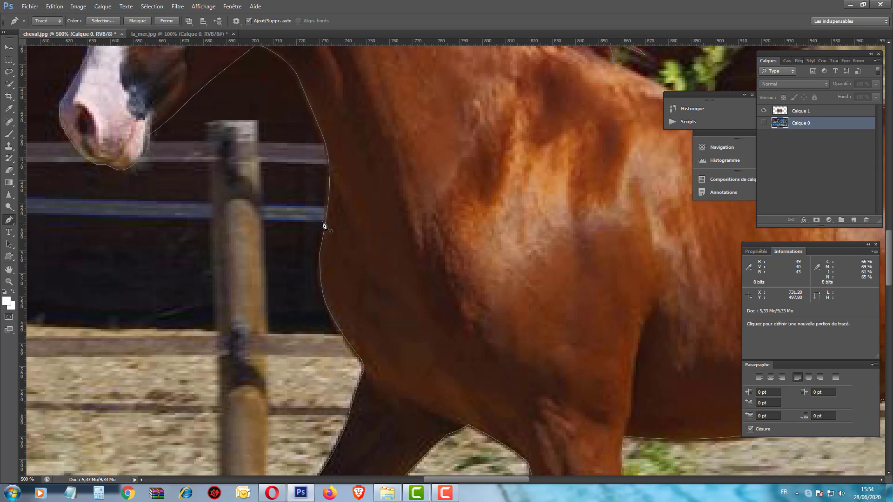
# Convert the horse path to a selection with 0,5 px radius and Lissé smoothing
pyautogui.hotkey('ctrl', '-')
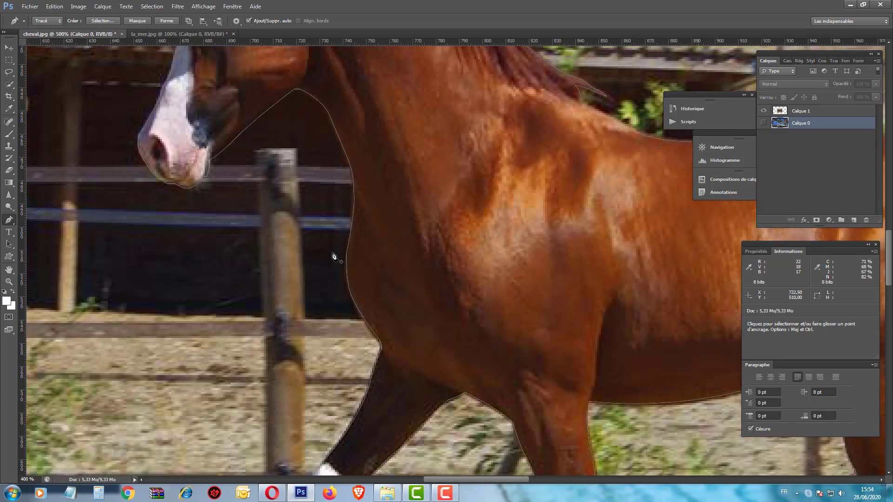
pyautogui.hotkey('ctrl', '-')
pyautogui.hotkey('ctrl', '-')
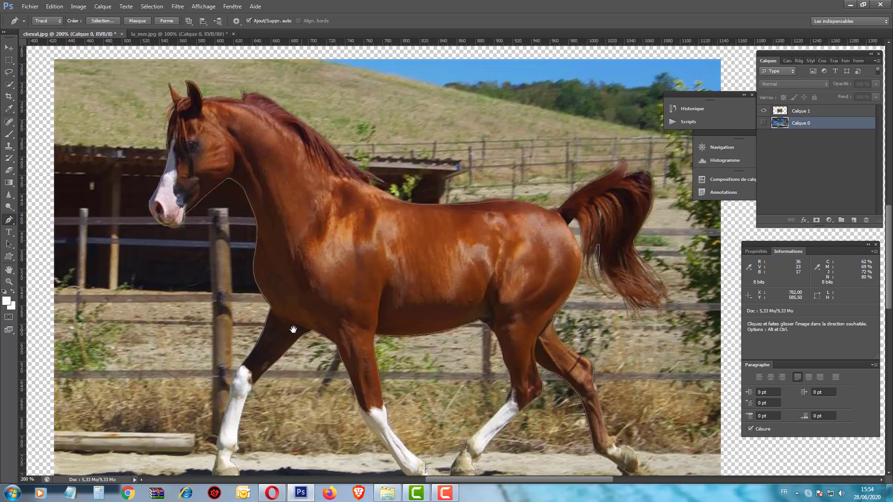
pyautogui.moveTo(333, 256); pyautogui.dragTo(261, 303)
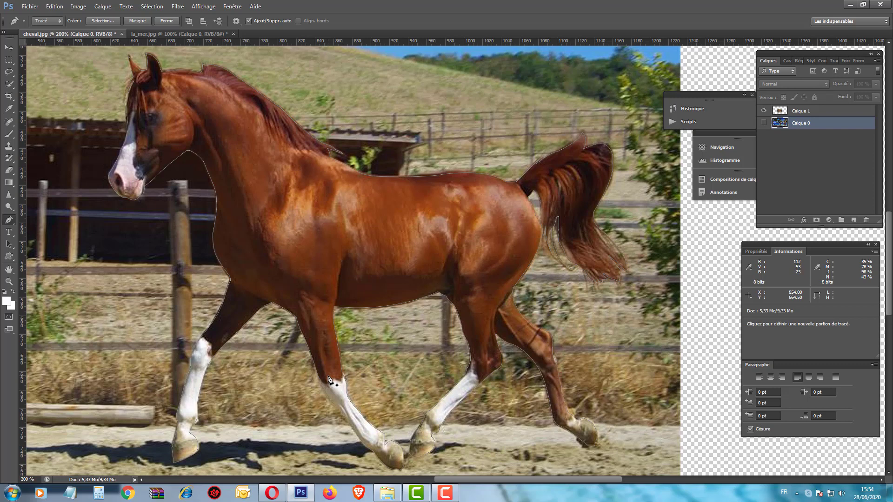
pyautogui.rightClick(327, 215)
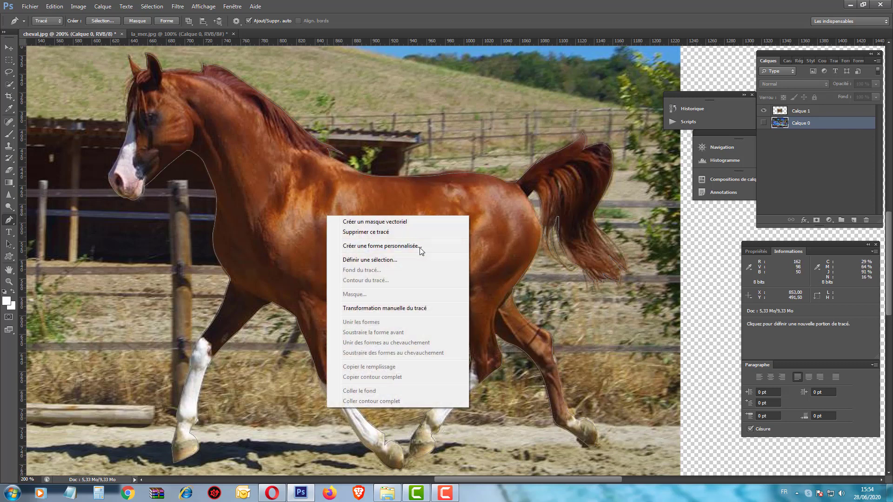
pyautogui.click(372, 261)
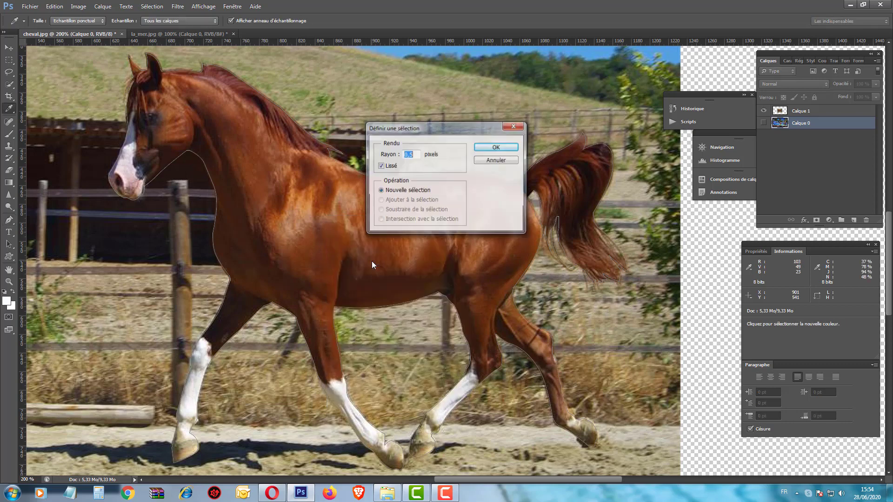
pyautogui.click(495, 147)
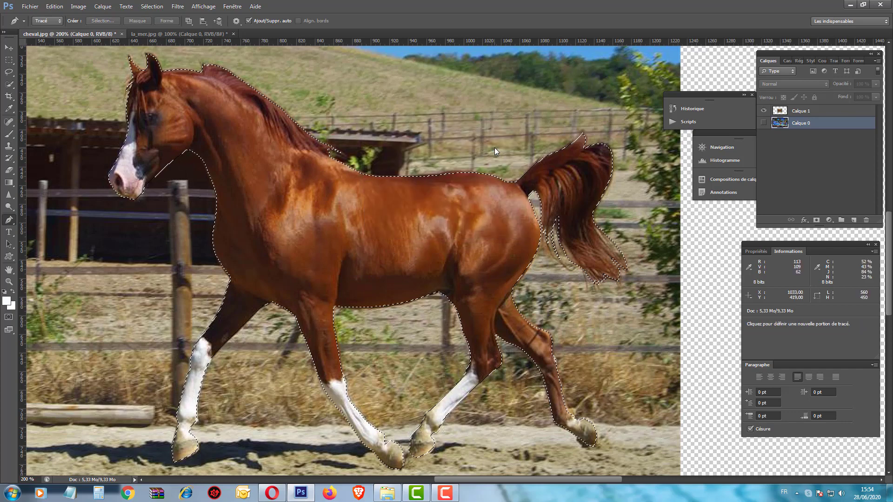
pyautogui.hotkey('ctrl', '-')
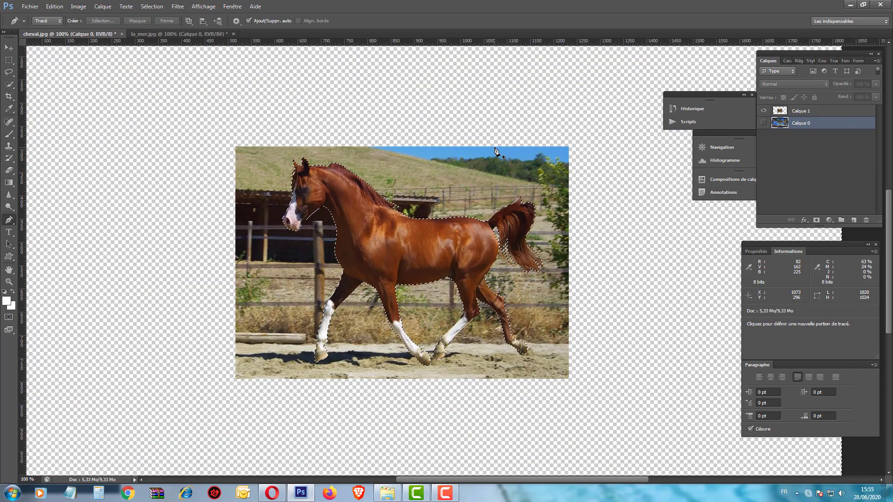
# Switch to the Rectangle Marquee tool
pyautogui.press('shift')
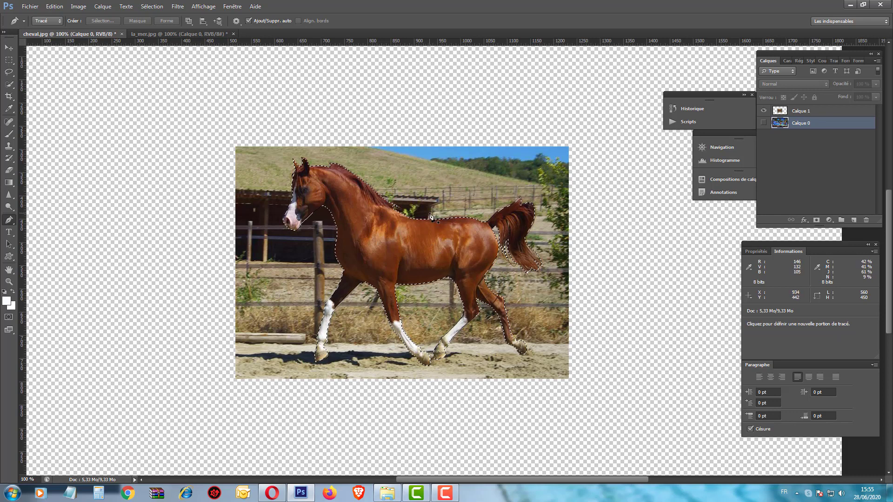
pyautogui.rightClick(442, 239)
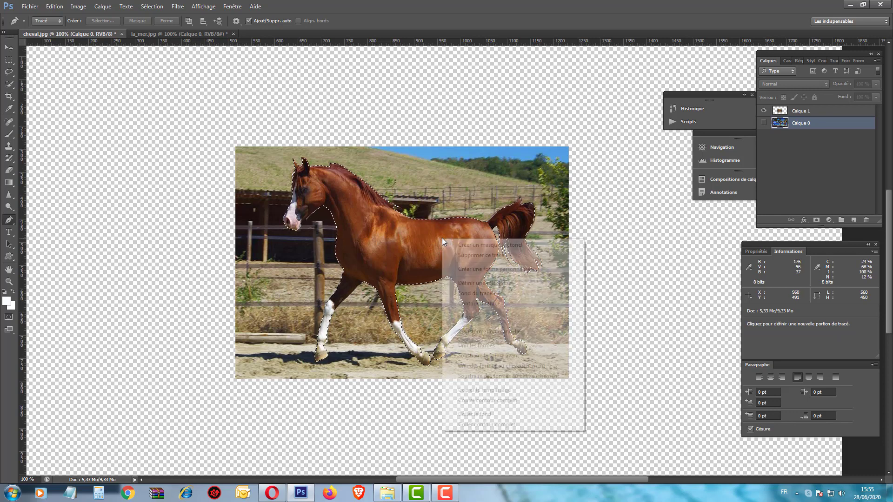
pyautogui.click(9, 62)
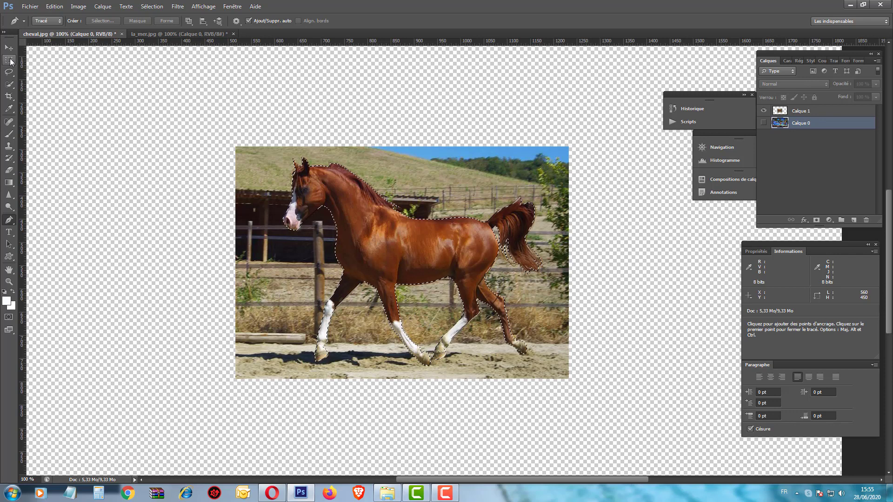
pyautogui.click(10, 62)
pyautogui.press('l')
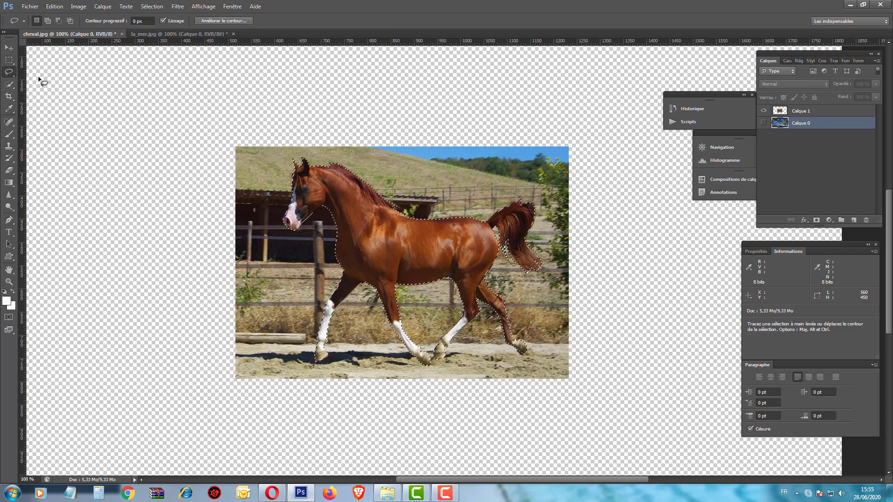
pyautogui.click(11, 61)
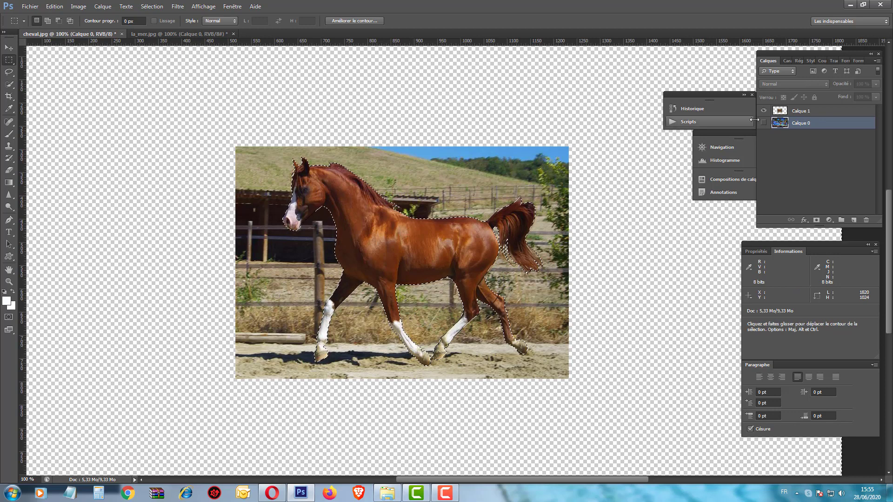
# On Calque 1, invert the selection with Intervertir and delete the background
pyautogui.click(804, 112)
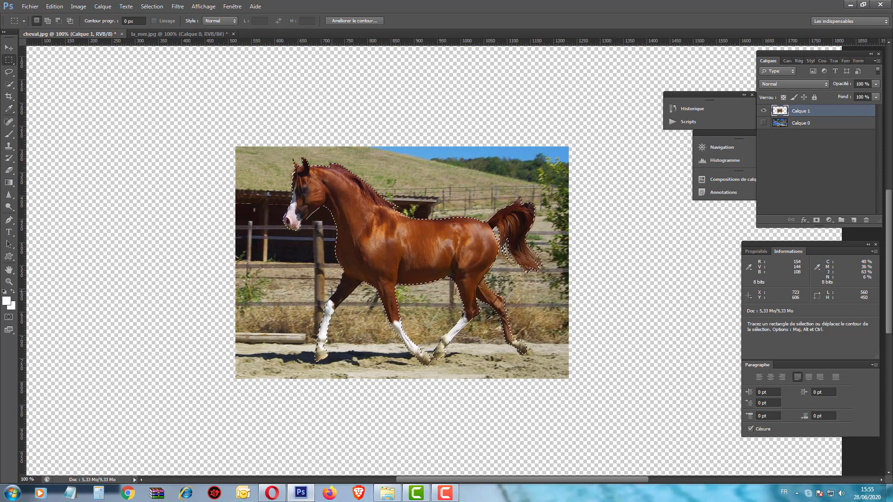
pyautogui.rightClick(372, 248)
pyautogui.click(397, 259)
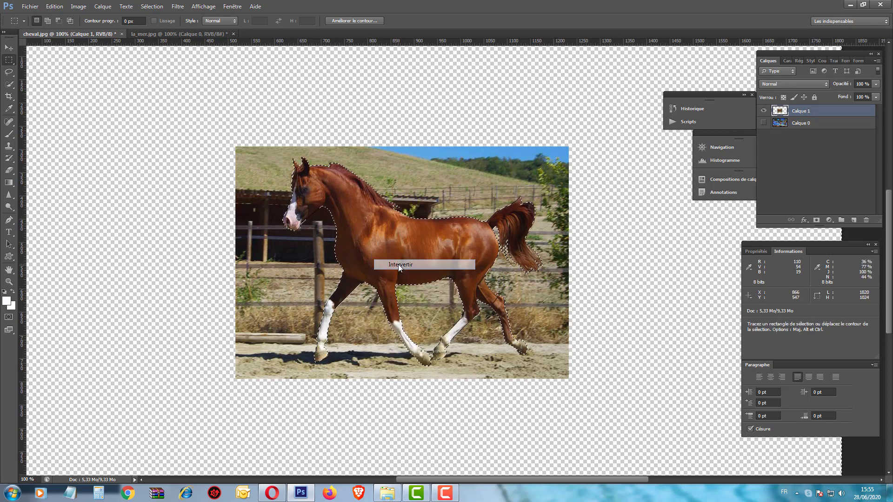
pyautogui.press('Delete')
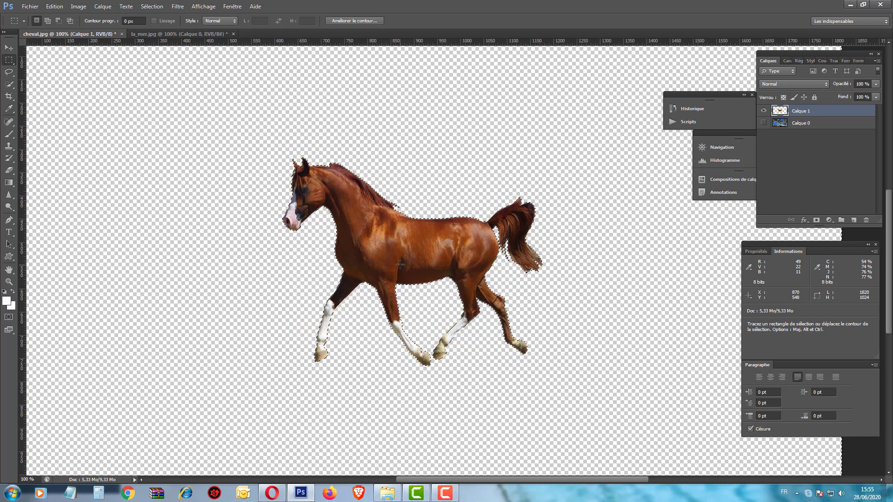
# Deselect, show beach layer Calque 0, and nudge the horse down onto the sand
pyautogui.hotkey('ctrl', 'd')
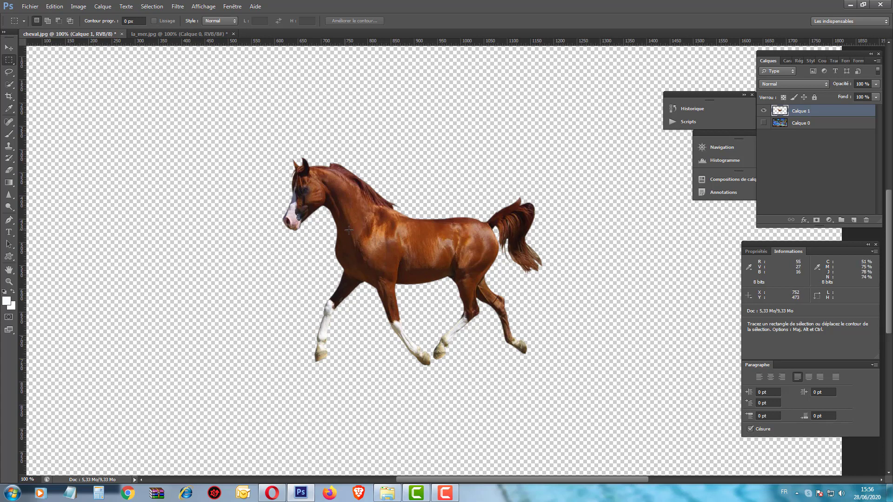
pyautogui.click(763, 123)
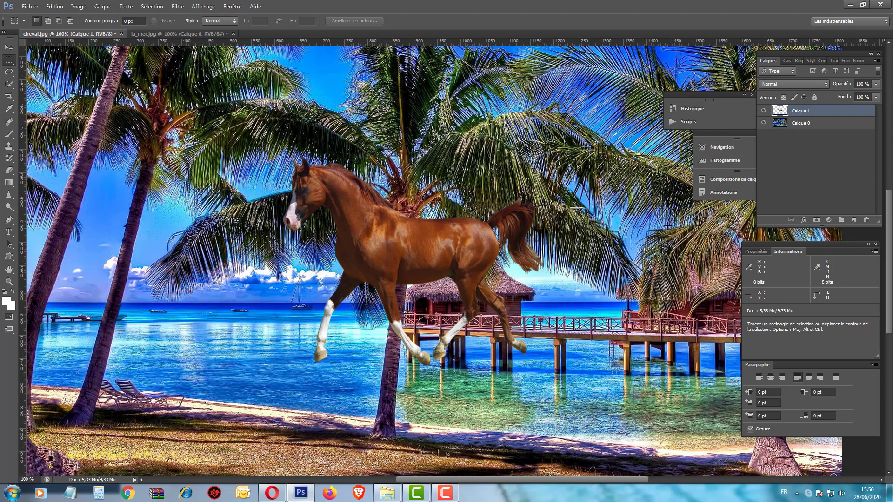
pyautogui.hotkey('ctrl', 'shift')
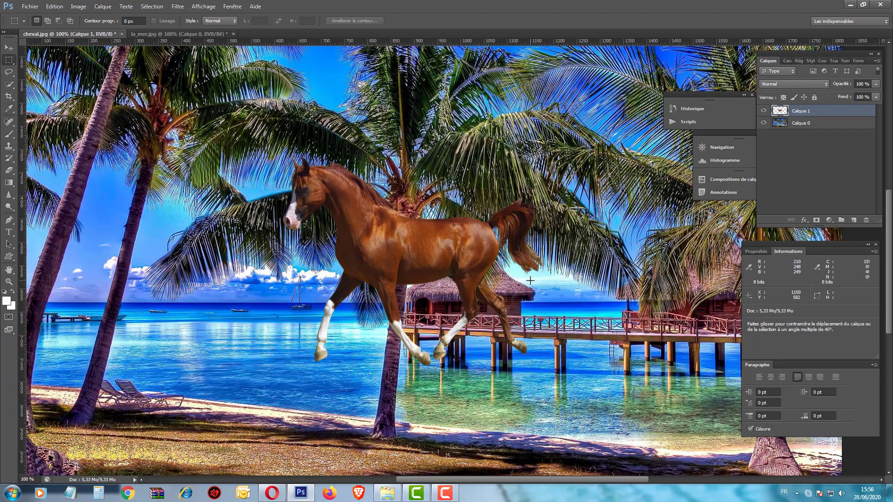
pyautogui.hotkey('ctrl', 'shift', 'Down')
pyautogui.hotkey('ctrl', 'shift', 'Down')
pyautogui.hotkey('ctrl', 'shift', 'Down')
pyautogui.hotkey('ctrl', 'shift', 'Down')
pyautogui.hotkey('ctrl', 'shift', 'Down')
pyautogui.hotkey('ctrl', 'shift', 'Down')
pyautogui.hotkey('ctrl', 'shift', 'Down')
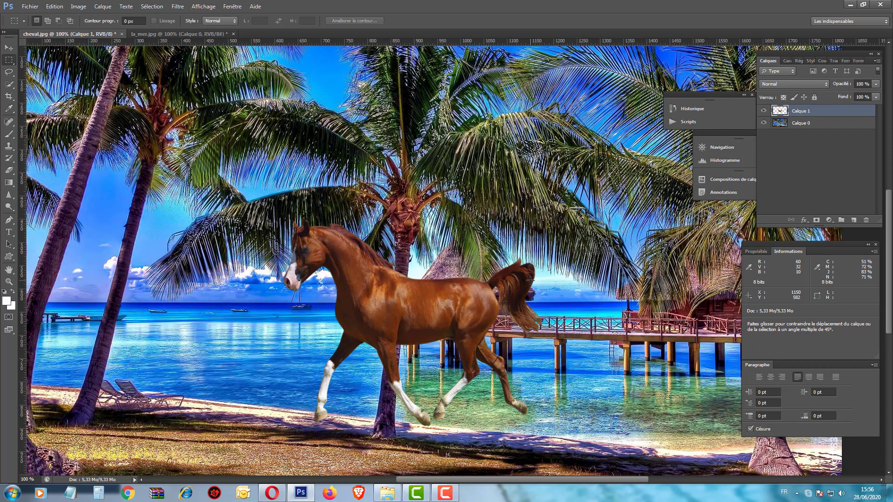
pyautogui.hotkey('ctrl', 'shift', 'Down')
pyautogui.hotkey('ctrl', 'shift', 'Down')
pyautogui.hotkey('ctrl', 'shift', 'Down')
pyautogui.hotkey('ctrl', 'shift', 'Down')
pyautogui.hotkey('ctrl', 'shift', 'Down')
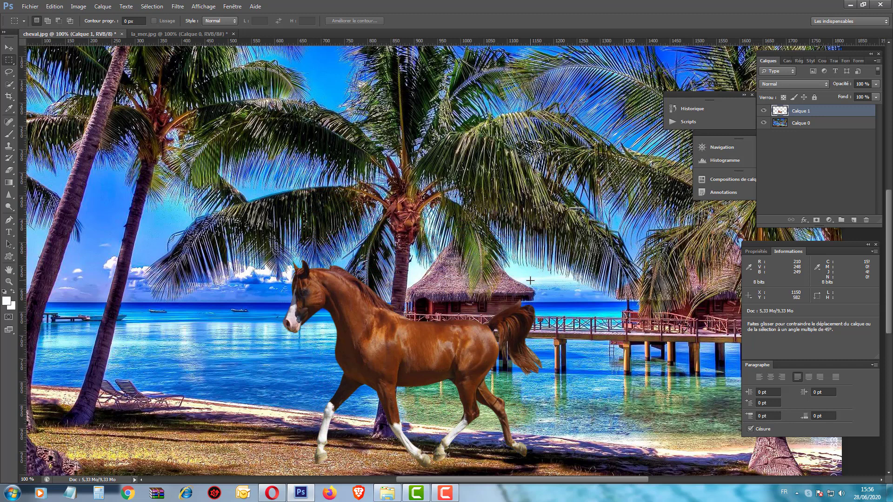
pyautogui.hotkey('ctrl', 'shift', 'Down')
pyautogui.hotkey('ctrl', 'shift', 'Down')
pyautogui.hotkey('ctrl', 'shift', 'Down')
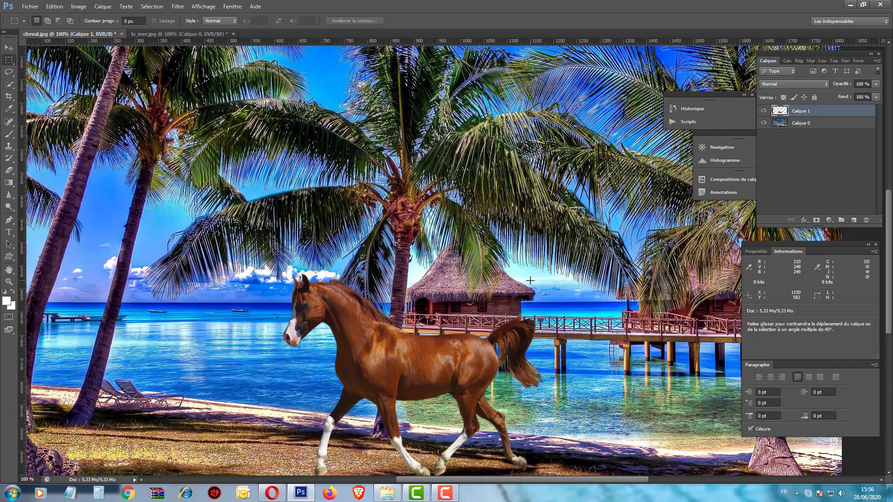
pyautogui.hotkey('ctrl', 'shift', 'Up')
pyautogui.hotkey('ctrl', 'shift', 'Up')
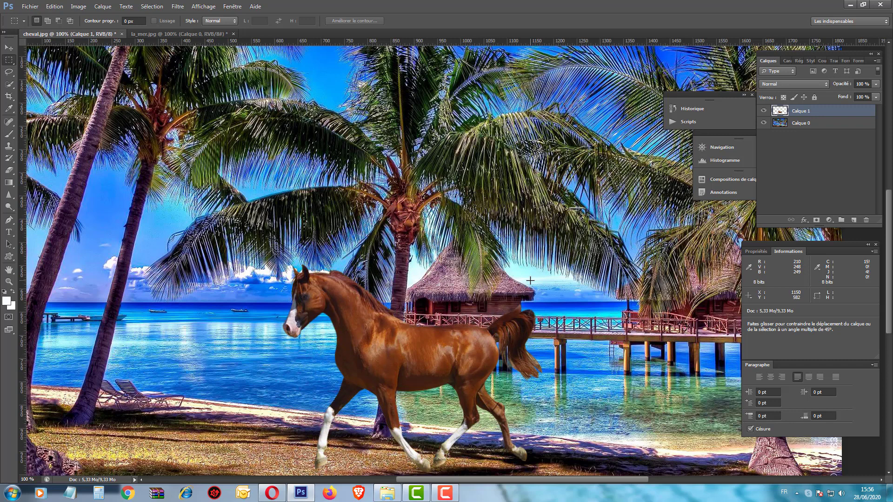
# Zoom out and nudge the horse two steps left with Ctrl+Shift+Left
pyautogui.hotkey('ctrl', '-')
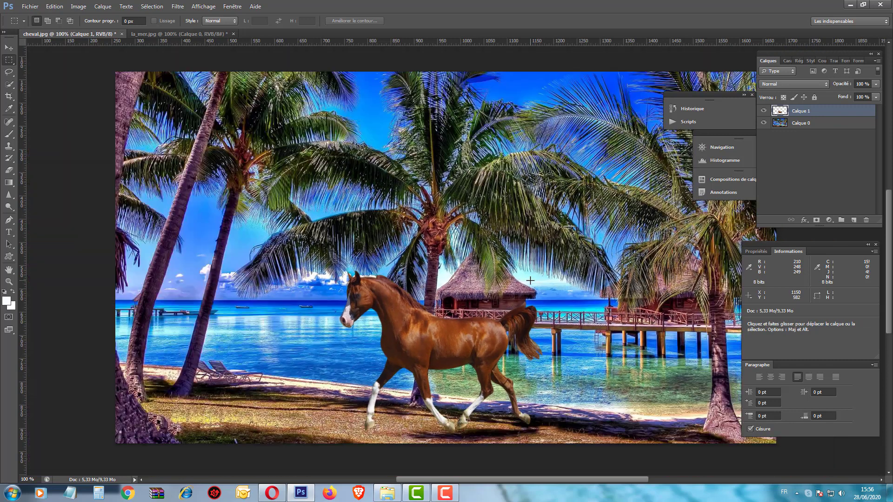
pyautogui.scroll(-1, 531, 280)
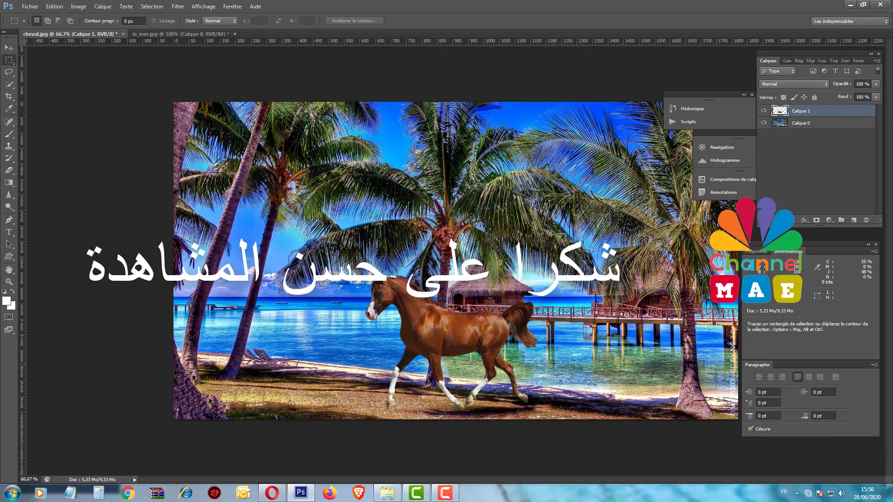
pyautogui.press('ctrl')
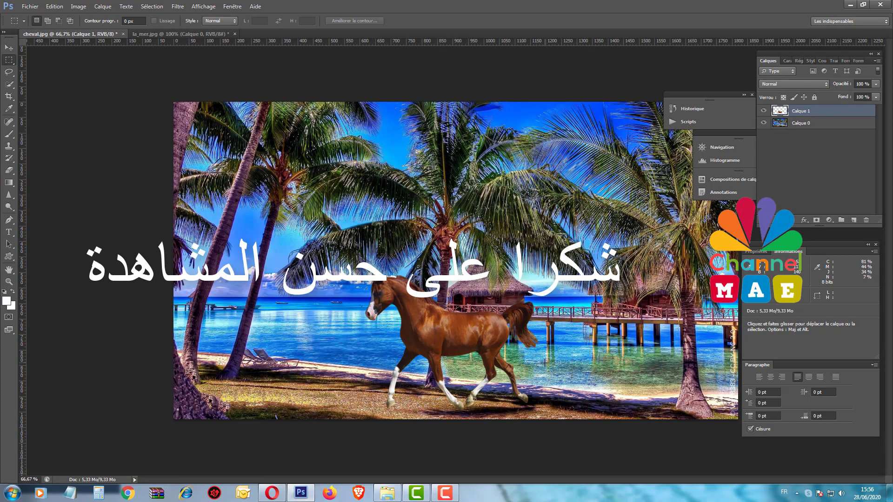
pyautogui.hotkey('ctrl', 'shift', 'Left')
pyautogui.hotkey('ctrl', 'shift', 'Left')
pyautogui.hotkey('ctrl', 'shift', 'Left')
pyautogui.hotkey('ctrl', 'shift', 'Left')
pyautogui.hotkey('ctrl', 'shift', 'Left')
pyautogui.hotkey('ctrl', 'shift', 'Left')
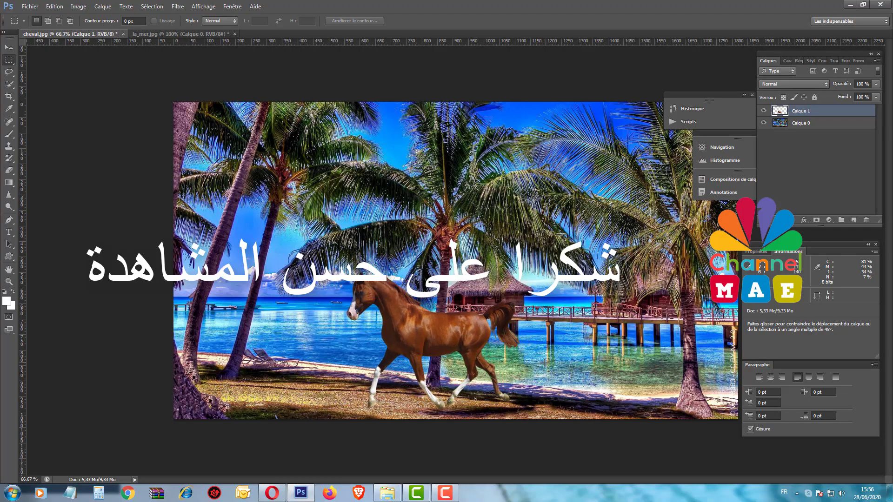
pyautogui.hotkey('ctrl', 'shift', 'Left')
pyautogui.hotkey('ctrl', 'shift', 'Left')
pyautogui.hotkey('ctrl', 'shift', 'Left')
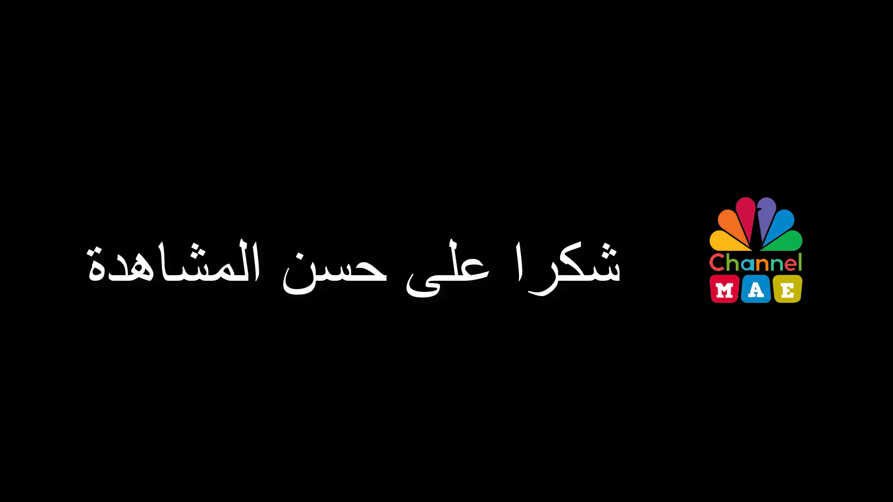